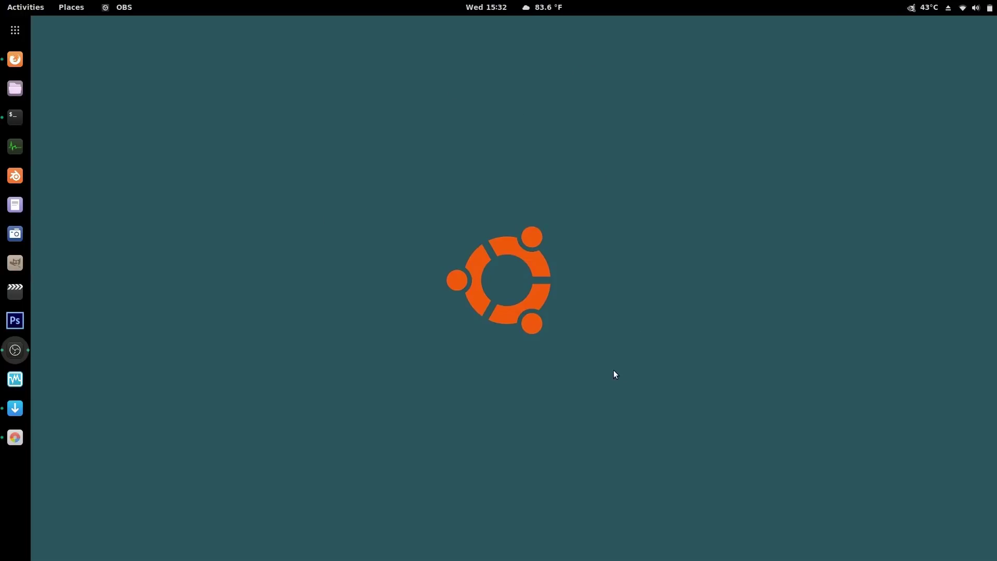
# - Open the How to Linux playlist, hide the browser, and bring the terminal forward with enlarged text
pyautogui.click(20, 60)
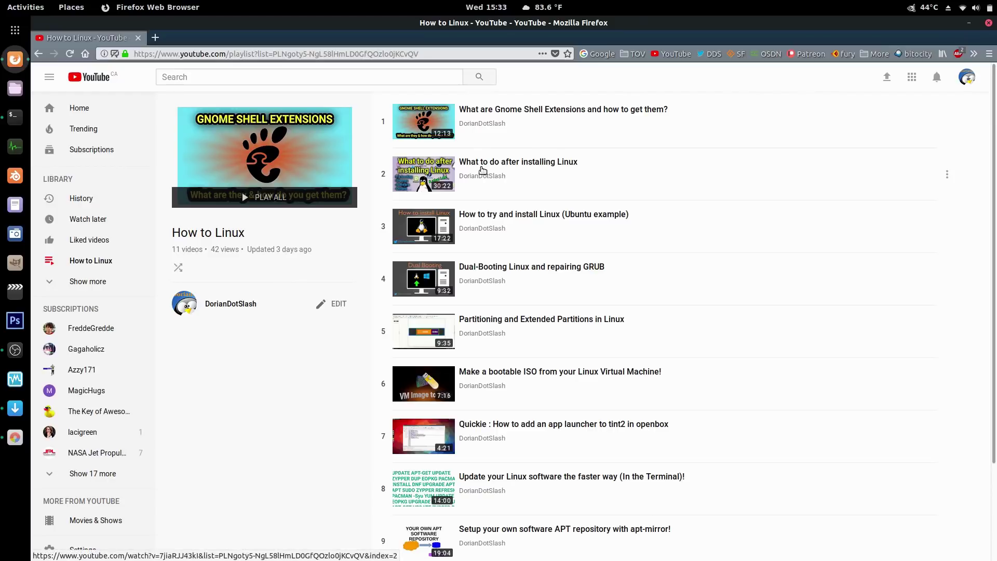
pyautogui.click(968, 24)
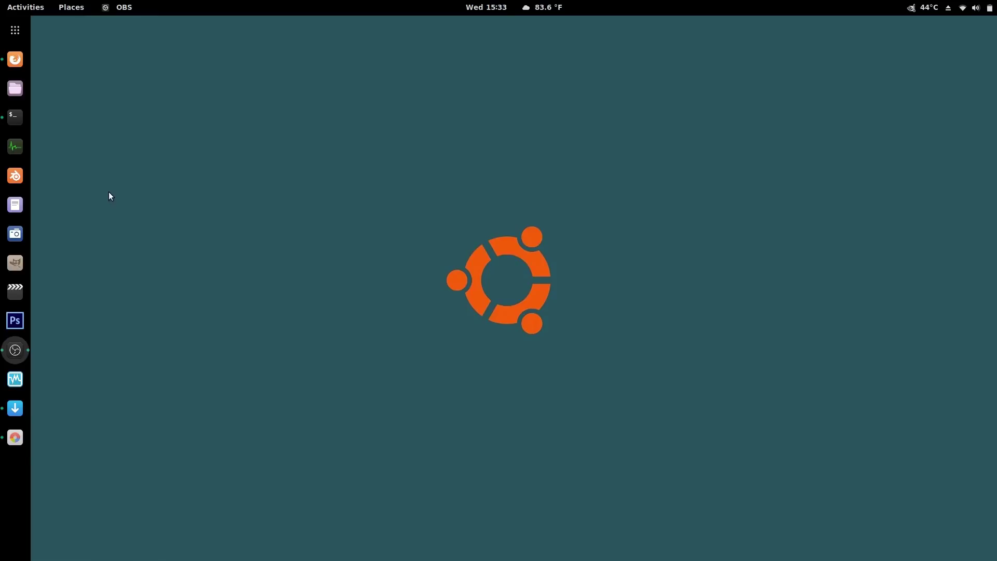
pyautogui.click(15, 117)
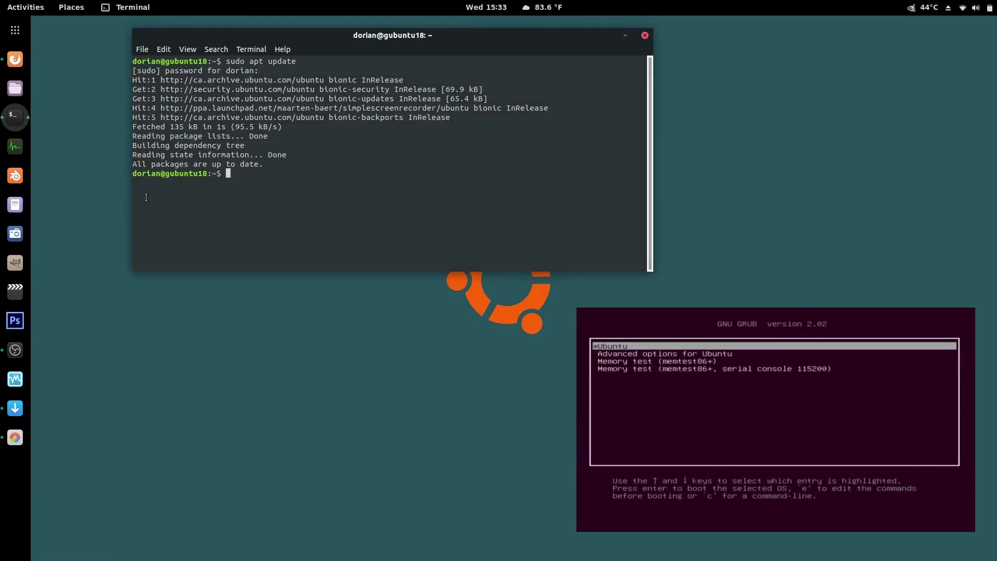
pyautogui.hotkey('ctrl', '+')
pyautogui.hotkey('ctrl', '+')
pyautogui.hotkey('ctrl', '+')
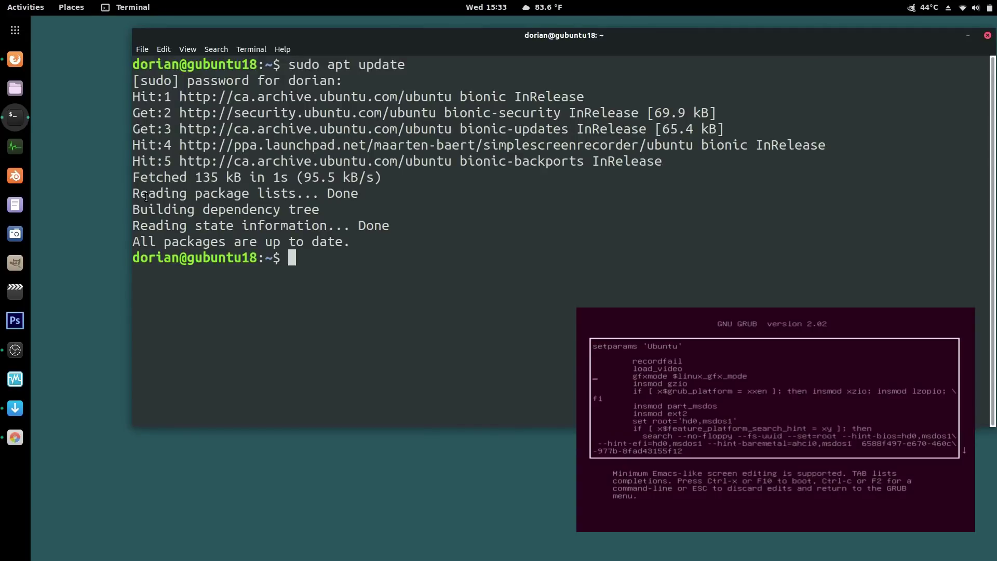
# - Open /etc/default/grub in nano with sudo, highlight the acpi_osi boot options, then close the terminal
pyautogui.write('sudo n')
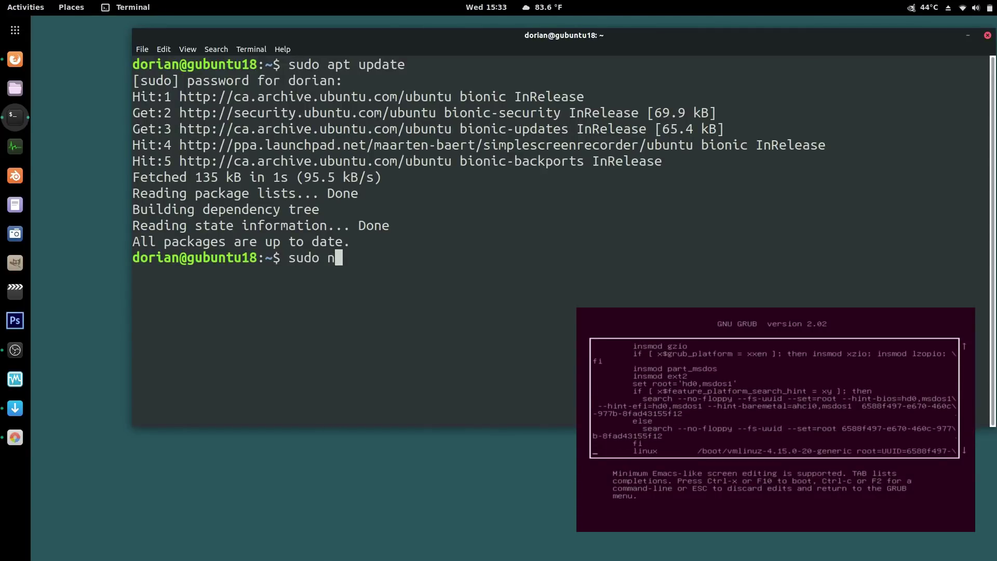
pyautogui.write('ano /etc/def')
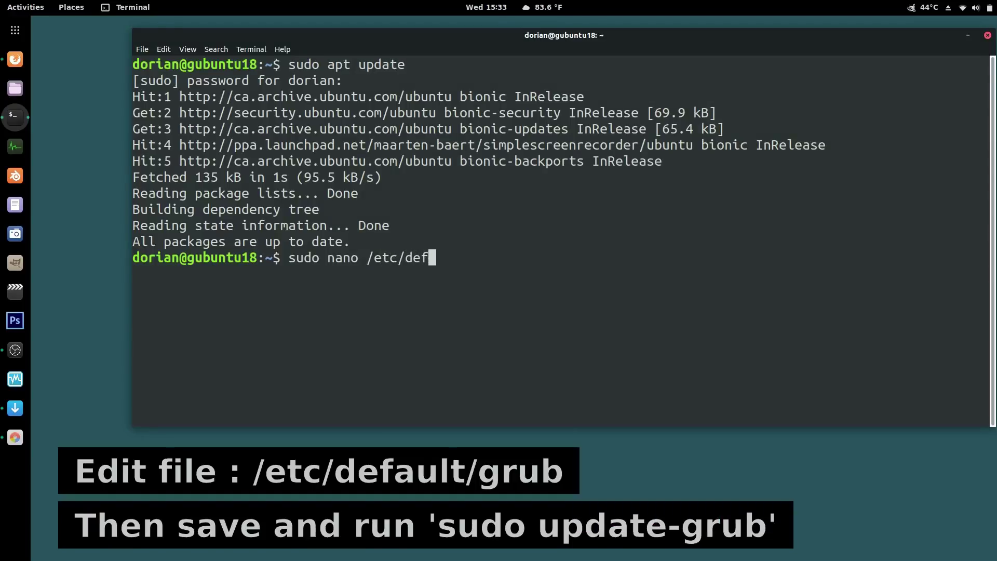
pyautogui.press('Tab')
pyautogui.write('gr')
pyautogui.press('Tab')
pyautogui.press('Return')
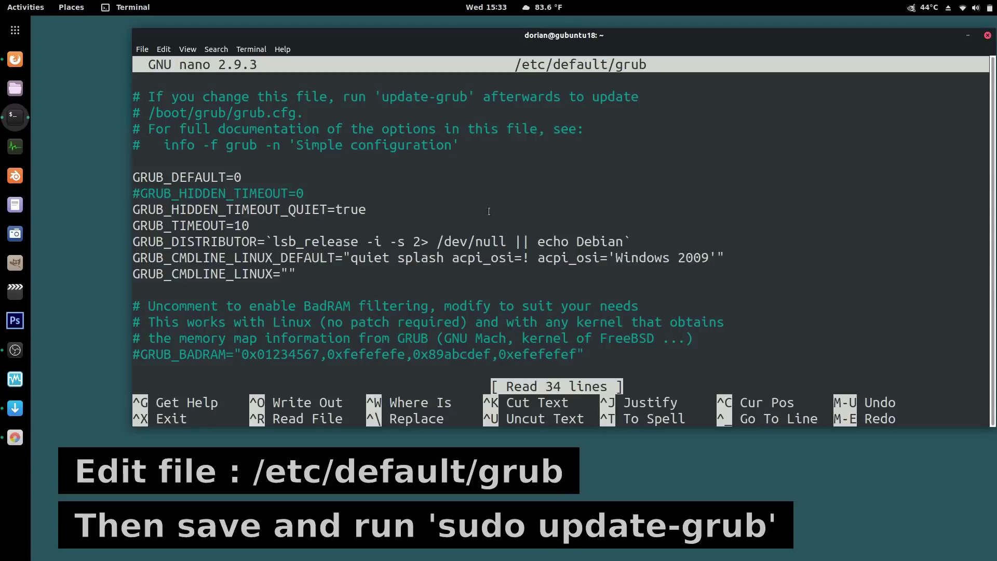
pyautogui.moveTo(453, 257); pyautogui.dragTo(711, 255)
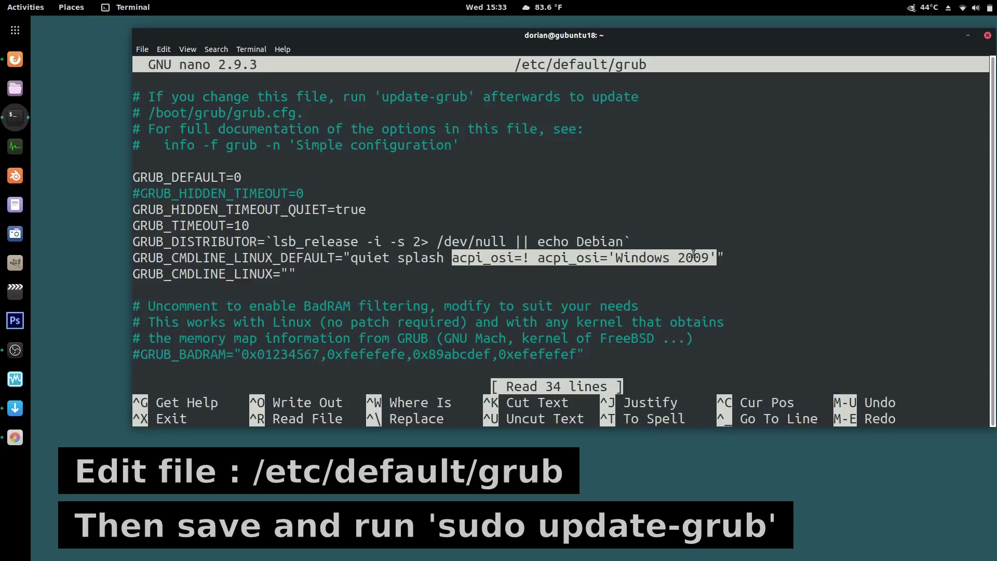
pyautogui.click(989, 35)
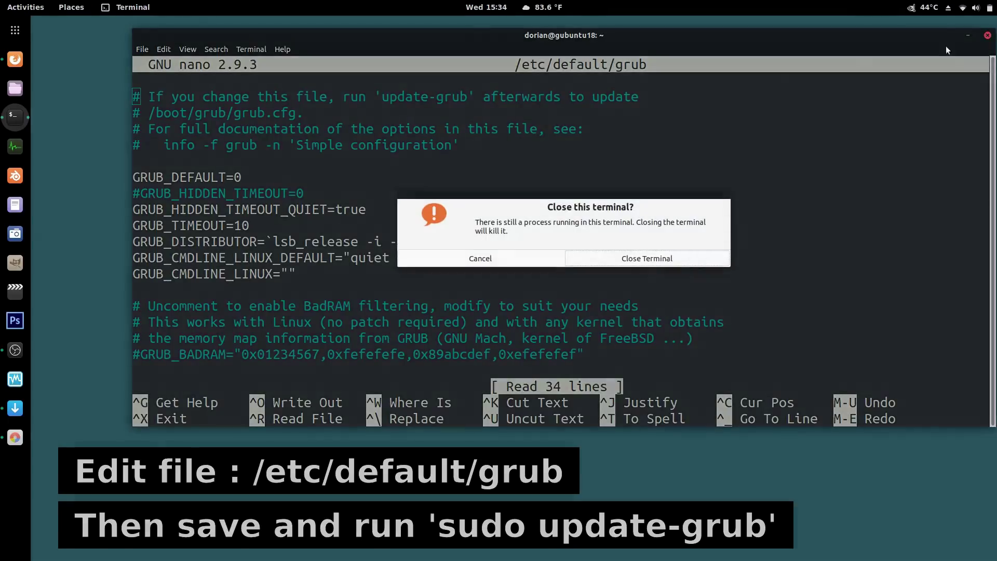
pyautogui.click(651, 258)
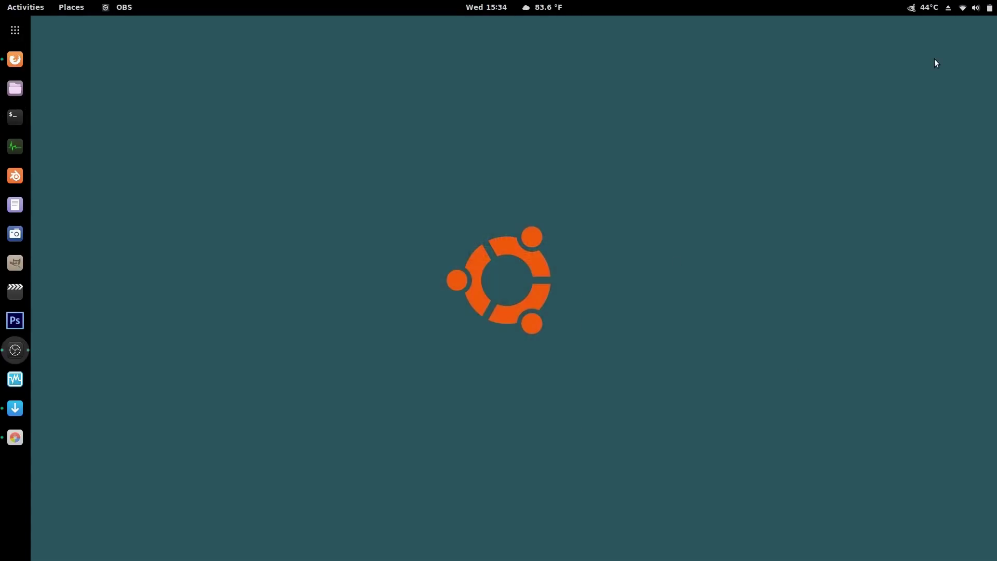
# - Run sudo apt update in a new, enlarged terminal, highlight 'all packages are up to date', then close it
pyautogui.click(16, 121)
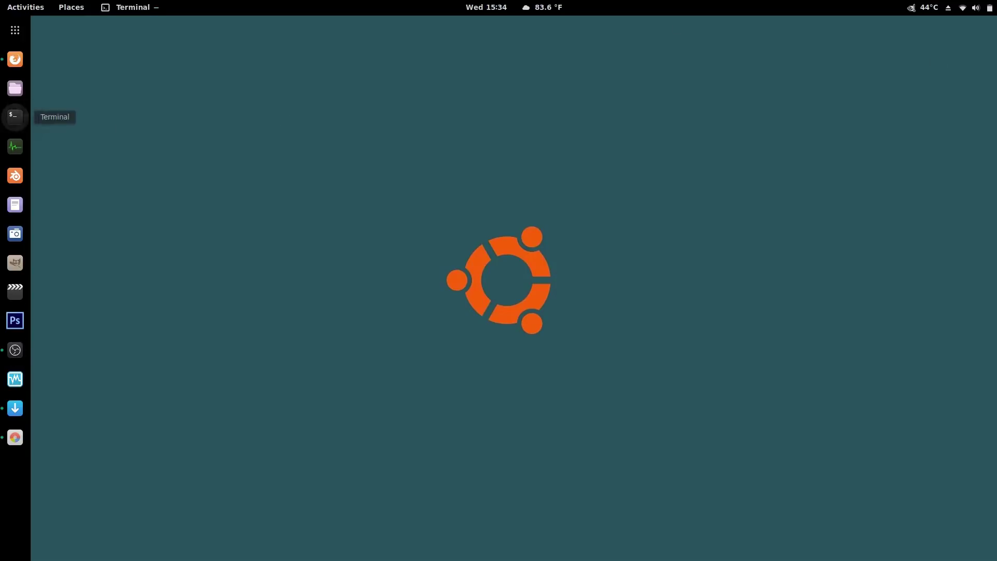
pyautogui.write('sudo apt update')
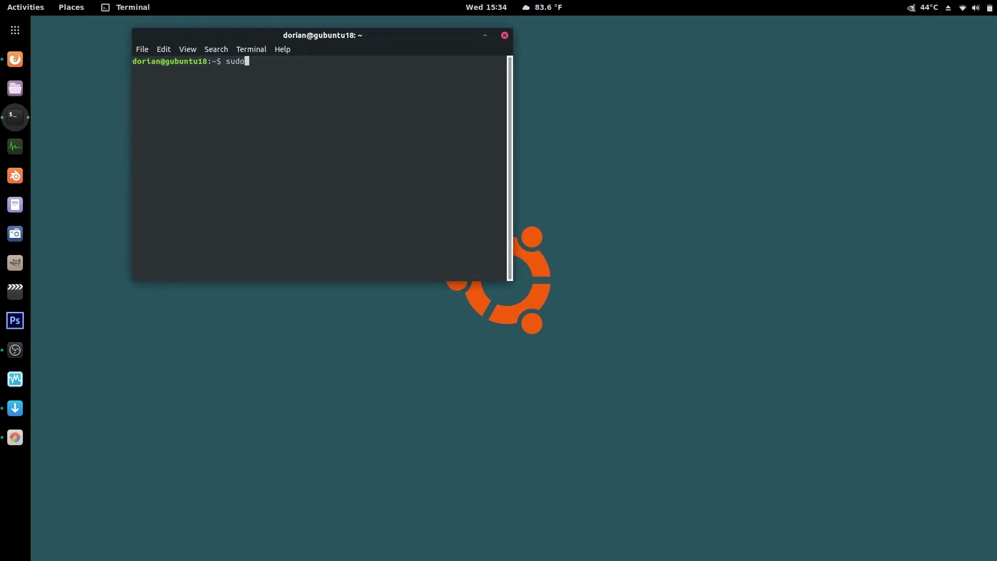
pyautogui.press('Return')
pyautogui.press('Return')
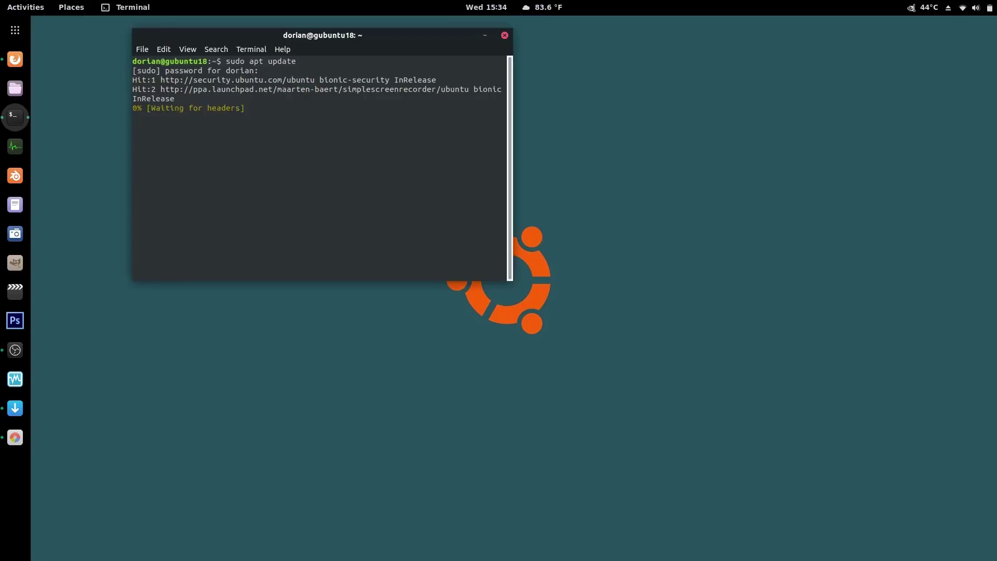
pyautogui.moveTo(508, 281); pyautogui.dragTo(703, 307)
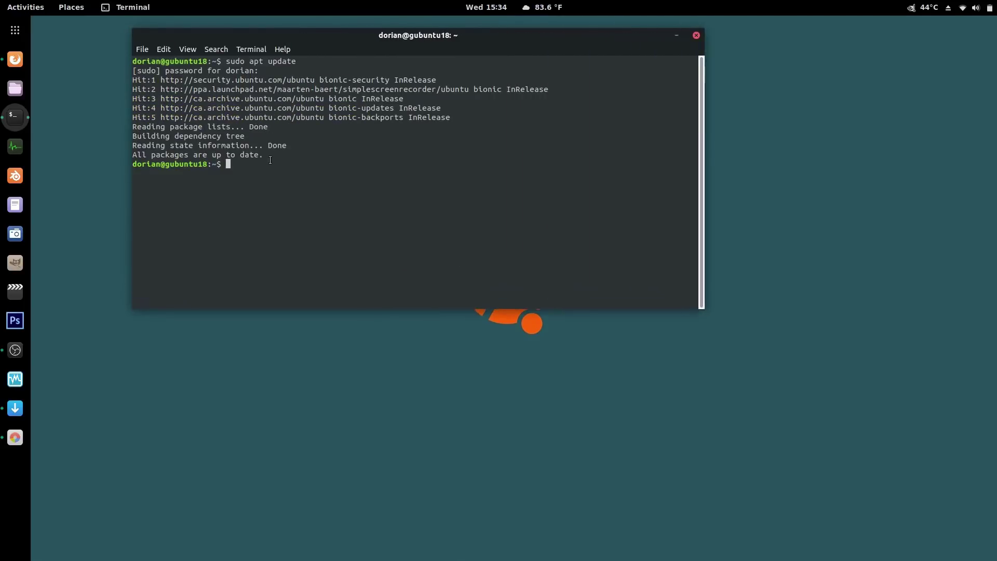
pyautogui.moveTo(263, 155); pyautogui.dragTo(133, 154)
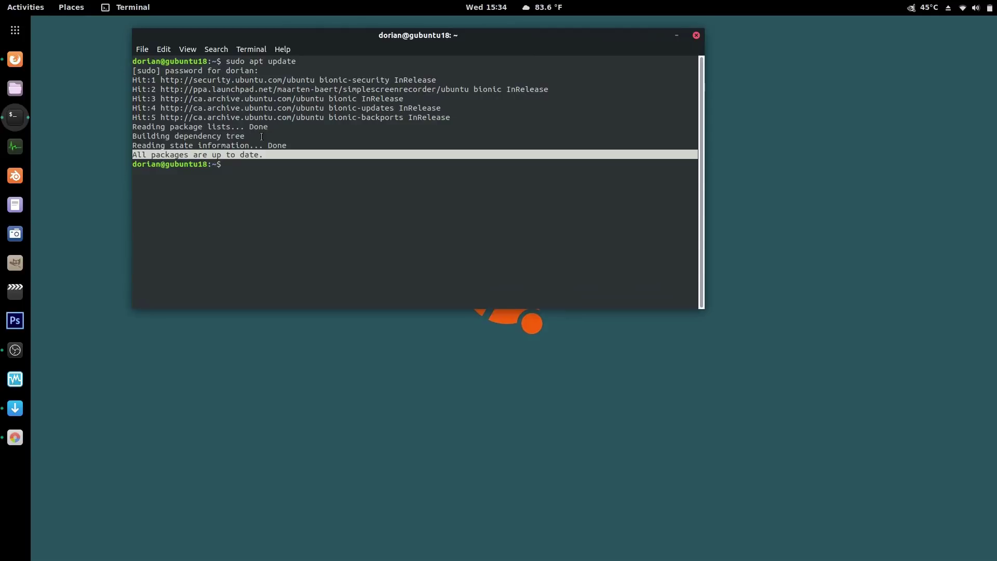
pyautogui.click(697, 36)
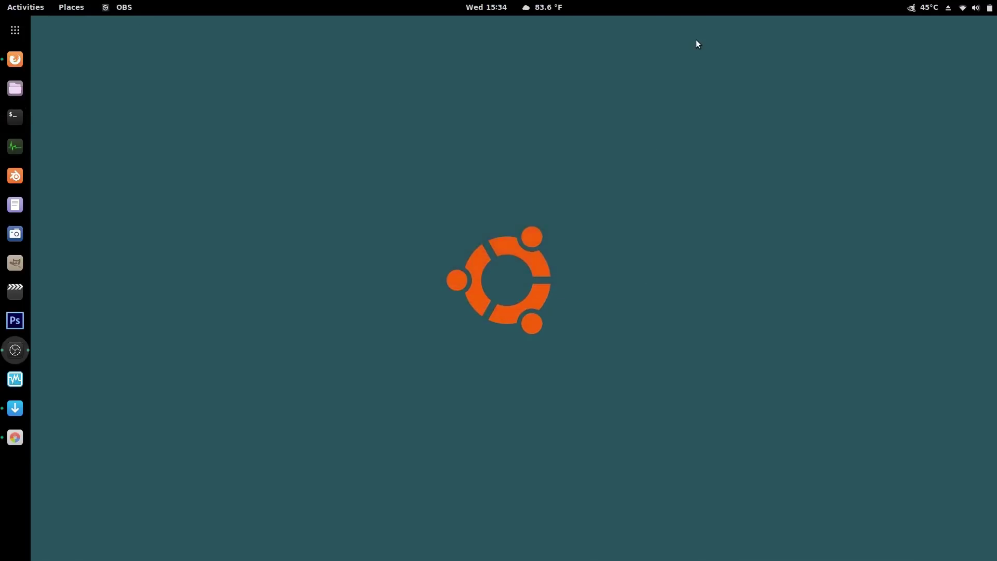
# - Check the GPU core temperature, then go to /etc/modprobe.d in Files
pyautogui.click(925, 9)
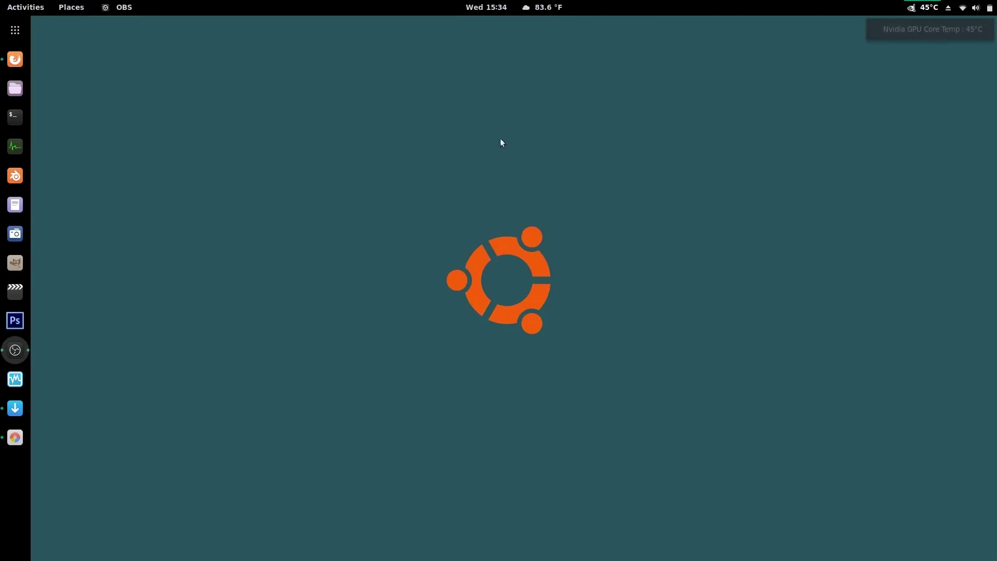
pyautogui.click(16, 90)
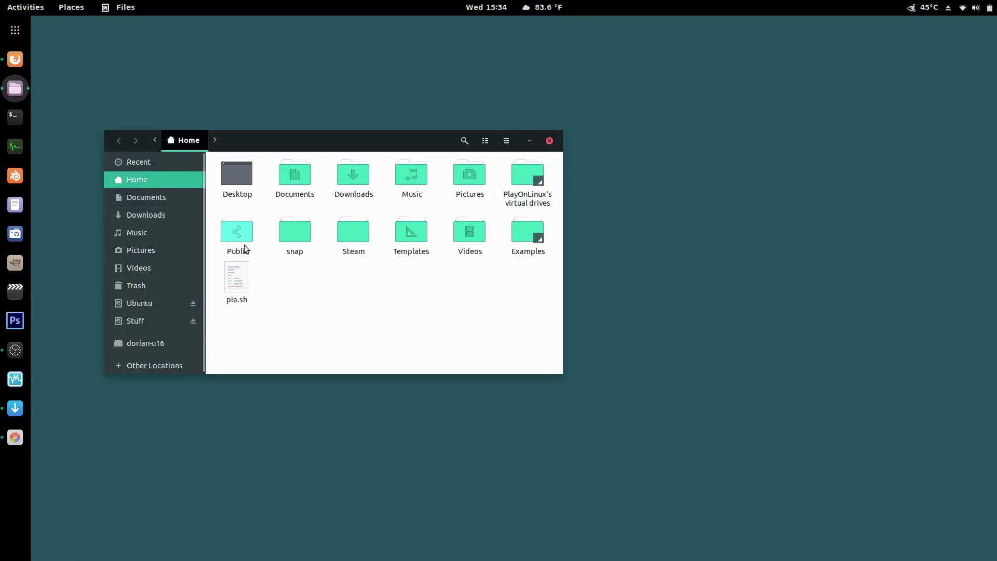
pyautogui.write('/')
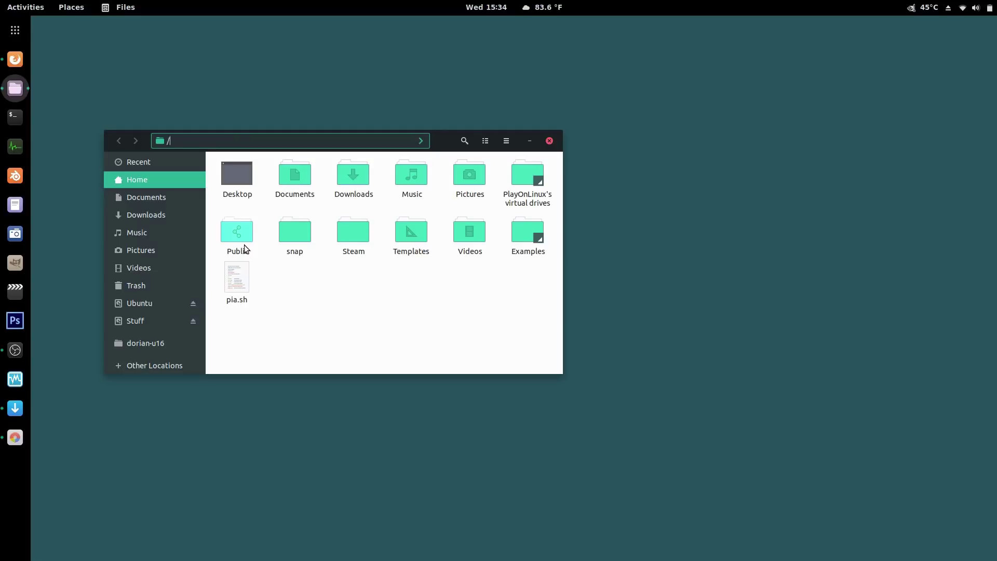
pyautogui.write('etc/modprobe.d/')
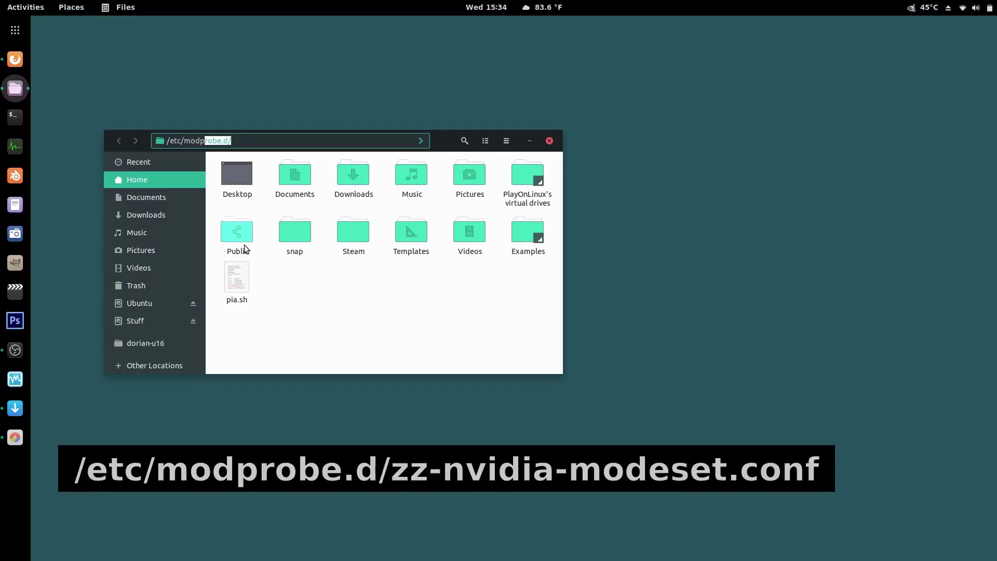
pyautogui.press('Return')
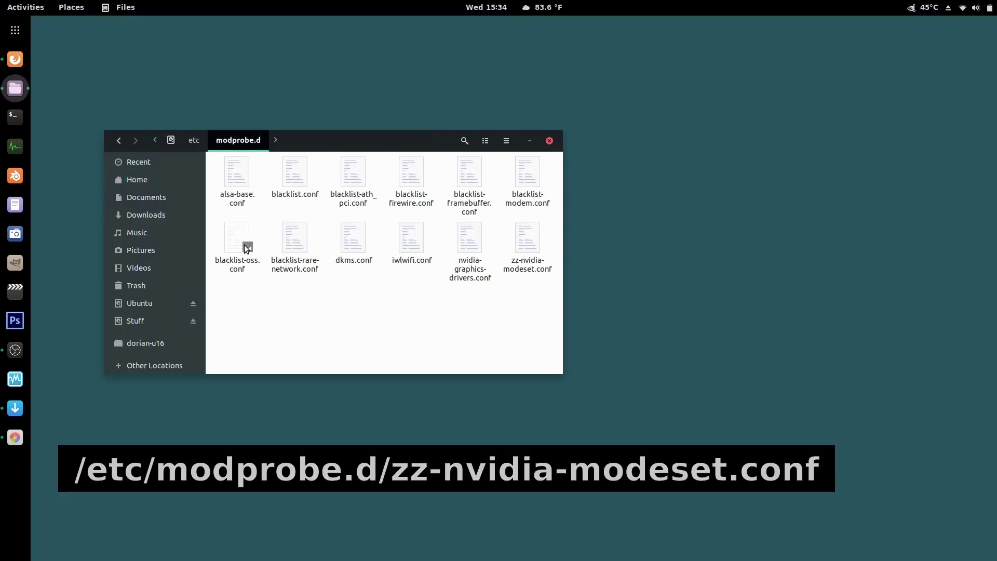
# - Open zz-nvidia-modeset.conf with Text Editor and move its window lower right
pyautogui.rightClick(518, 242)
pyautogui.click(540, 248)
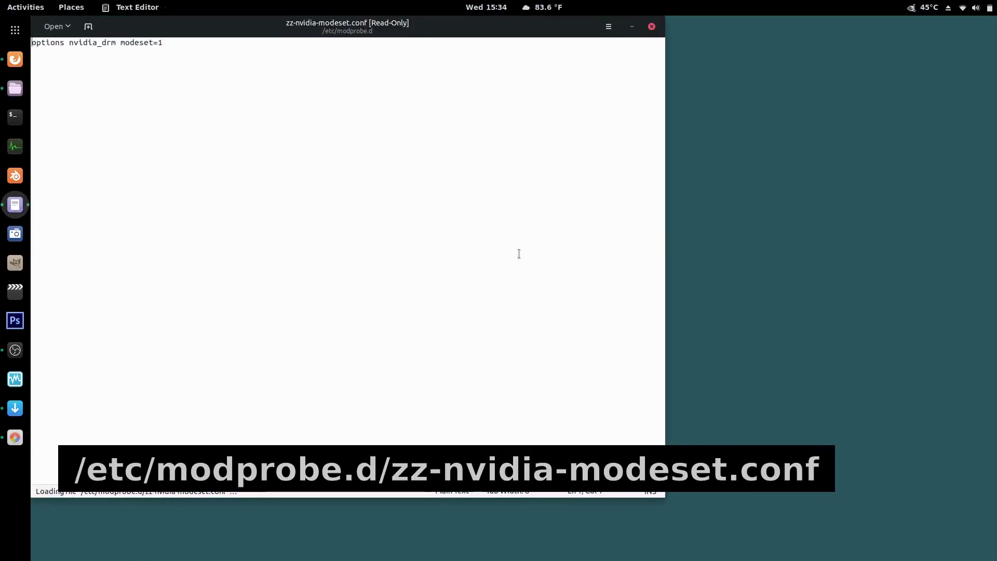
pyautogui.moveTo(196, 38); pyautogui.dragTo(303, 129)
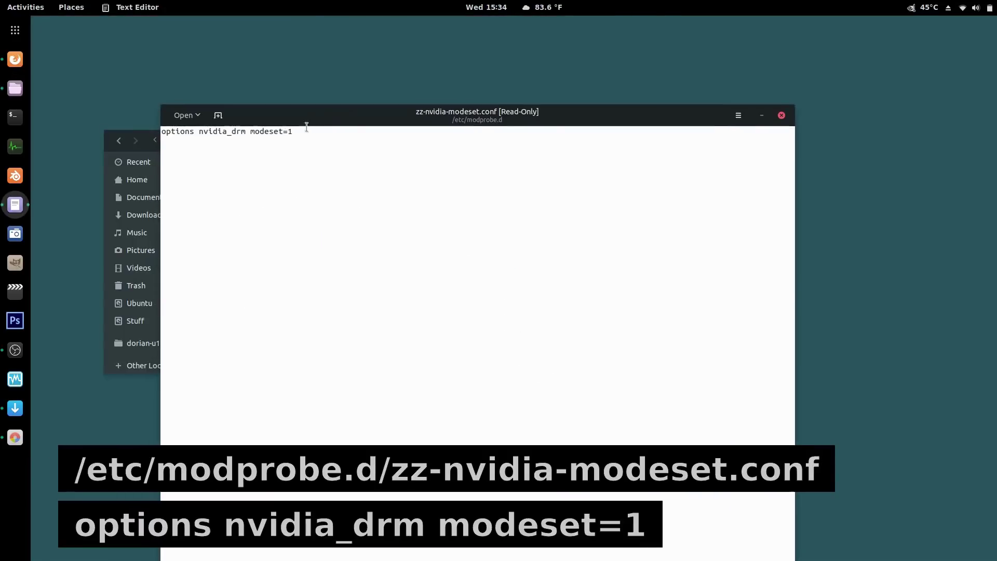
# - Insert then remove '390_' after nvidia_, close the file without saving, and close Files
pyautogui.click(231, 131)
pyautogui.write('390')
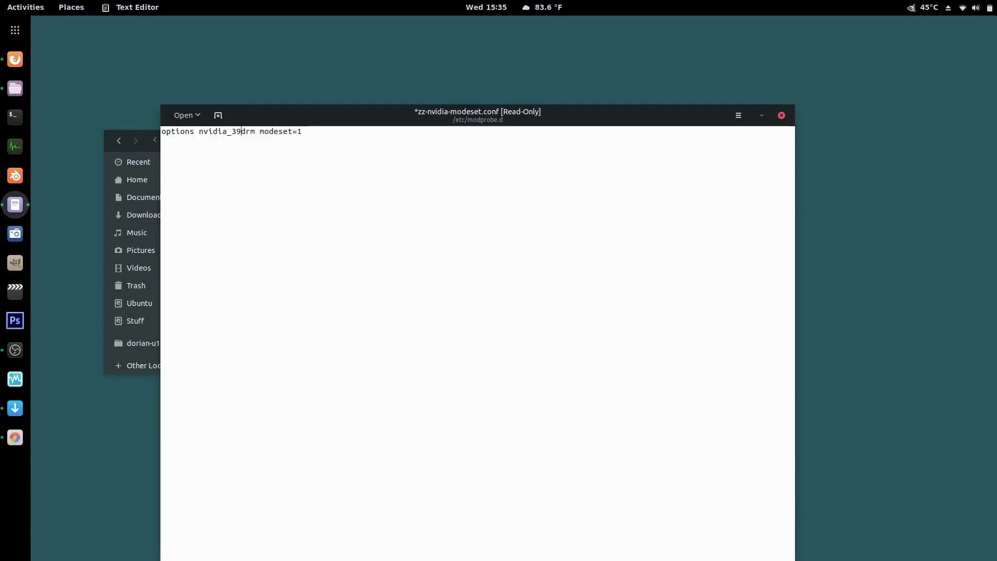
pyautogui.write('_')
pyautogui.press('BackSpace')
pyautogui.press('BackSpace')
pyautogui.press('BackSpace')
pyautogui.press('BackSpace')
pyautogui.click(782, 115)
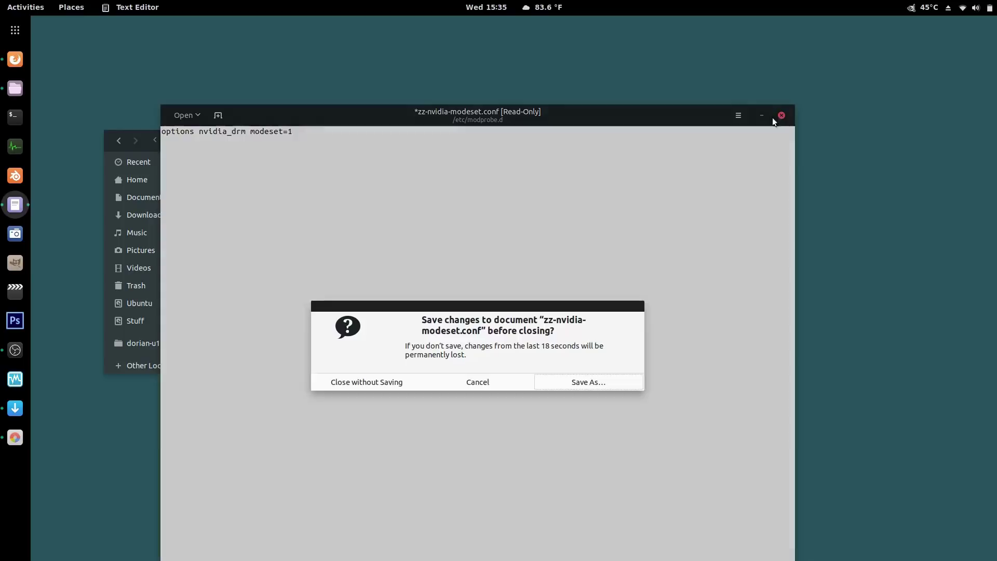
pyautogui.click(363, 381)
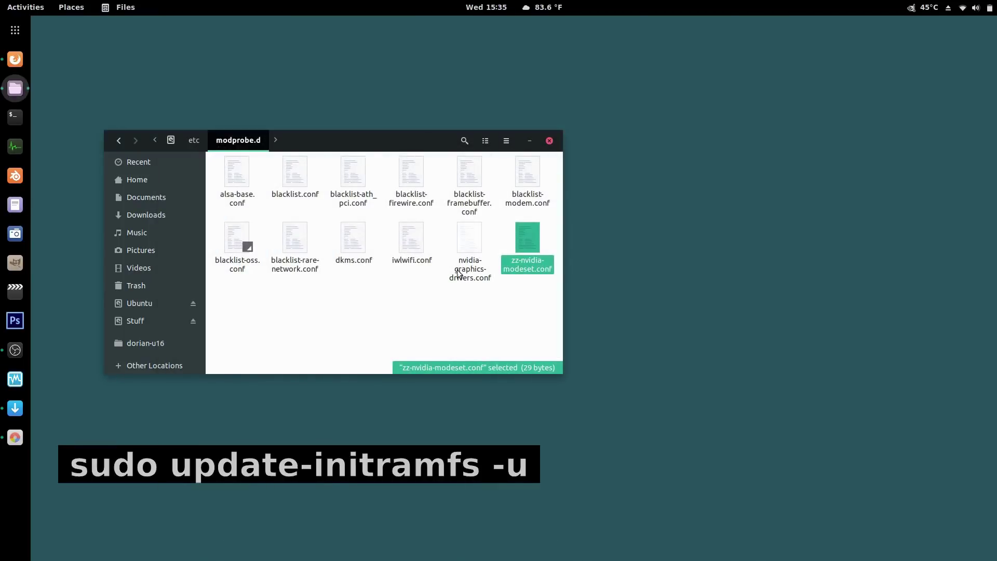
pyautogui.click(549, 141)
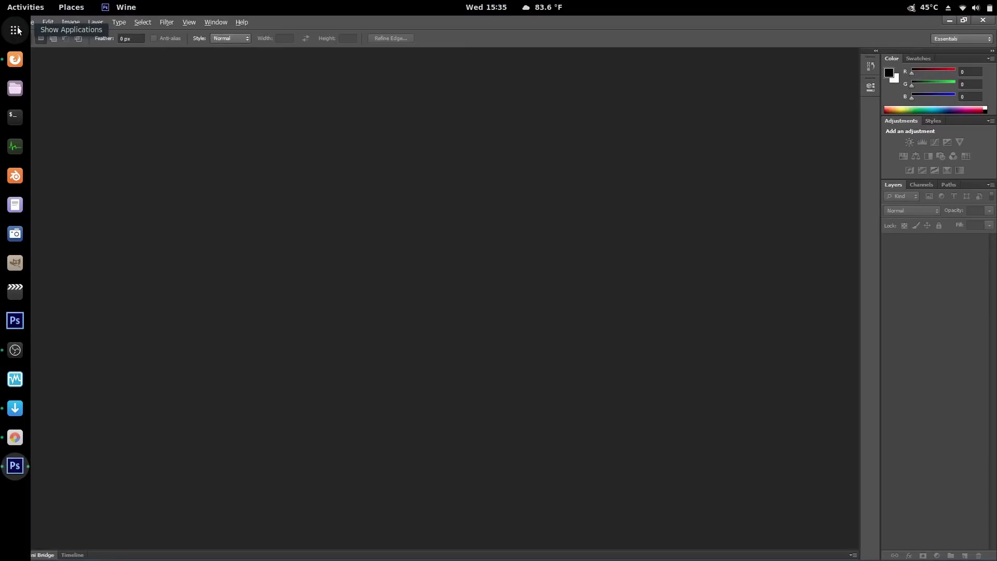
# - Launch the Voice Meter app from the application grid
pyautogui.click(16, 30)
pyautogui.scroll(-2, 509, 319)
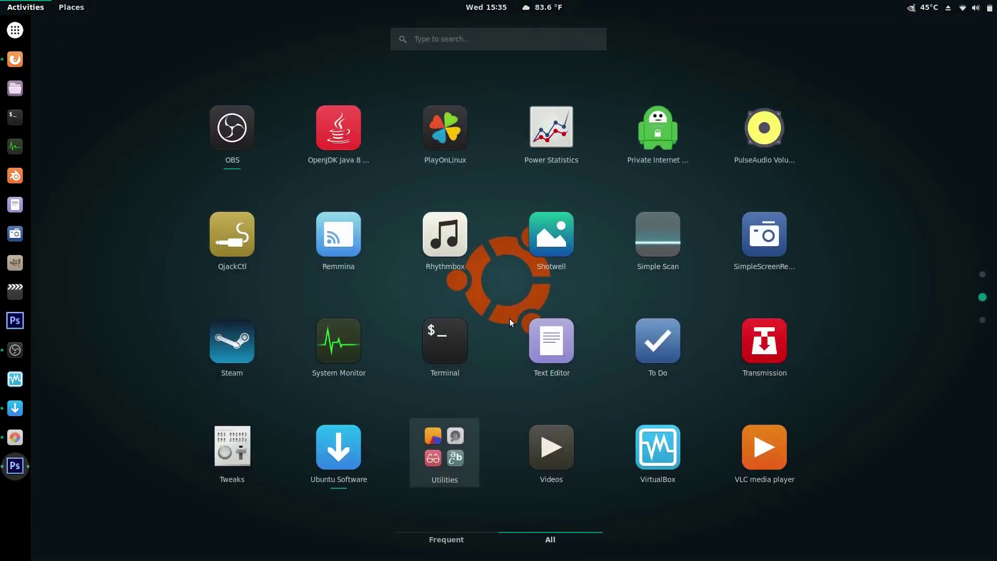
pyautogui.click(226, 129)
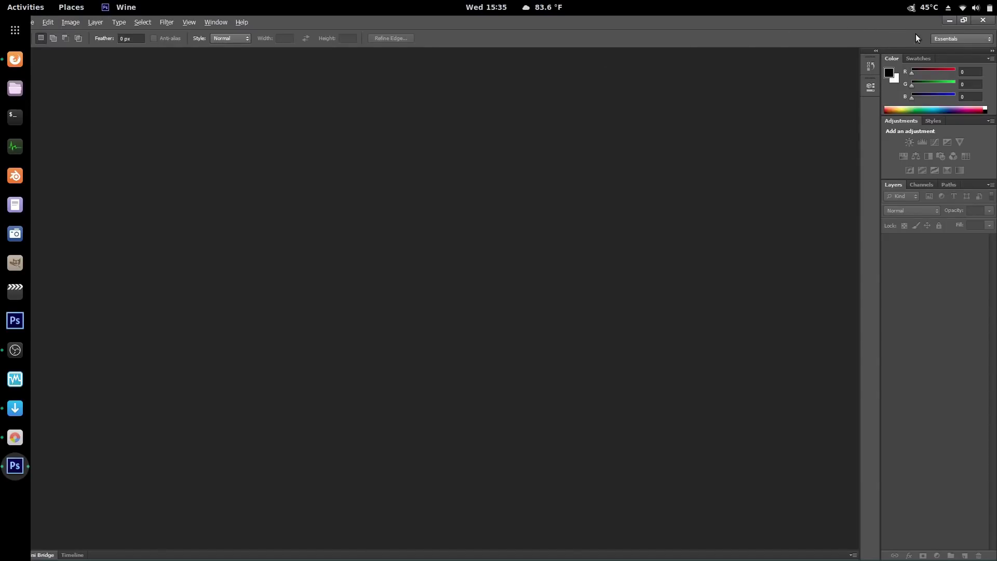
# - Un-maximize, move and enlarge the Photoshop window, then show the app grid's second page
pyautogui.click(964, 20)
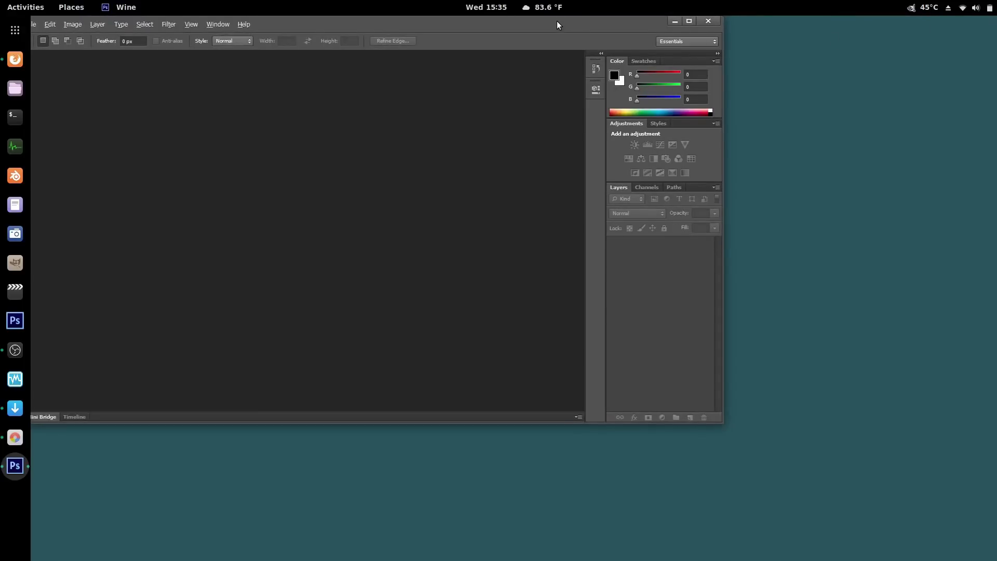
pyautogui.moveTo(557, 21); pyautogui.dragTo(585, 21)
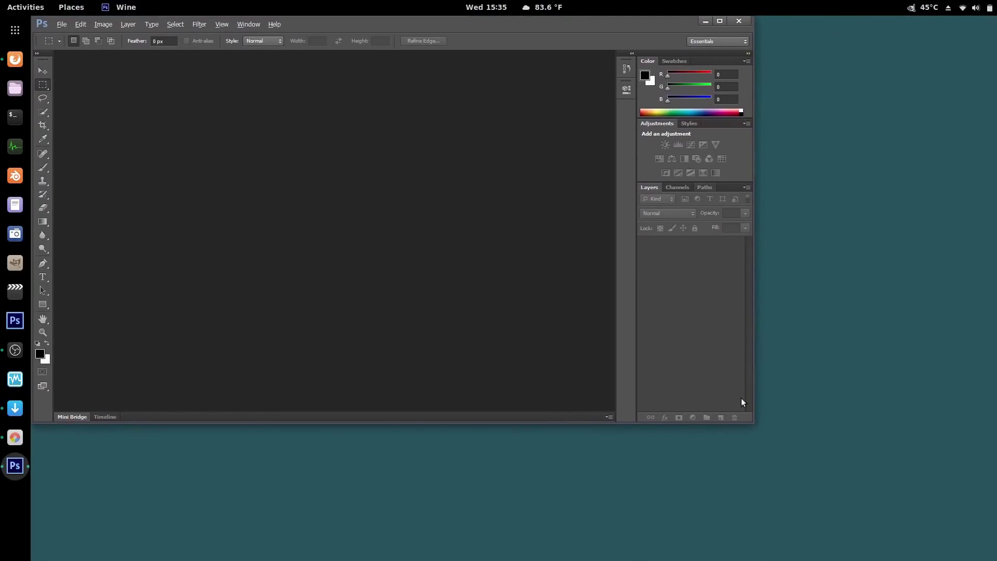
pyautogui.moveTo(752, 422); pyautogui.dragTo(992, 557)
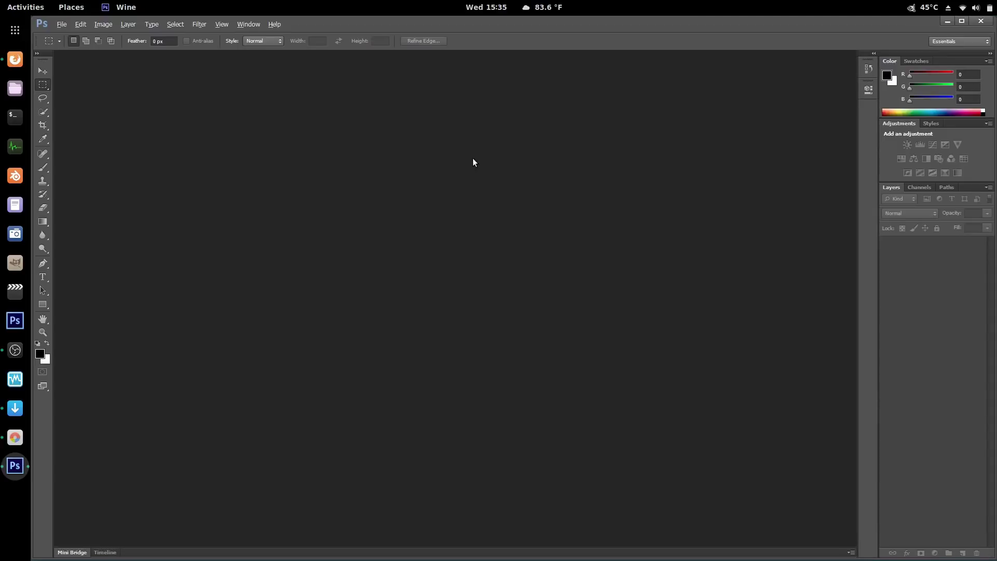
pyautogui.click(15, 29)
pyautogui.scroll(-1, 410, 304)
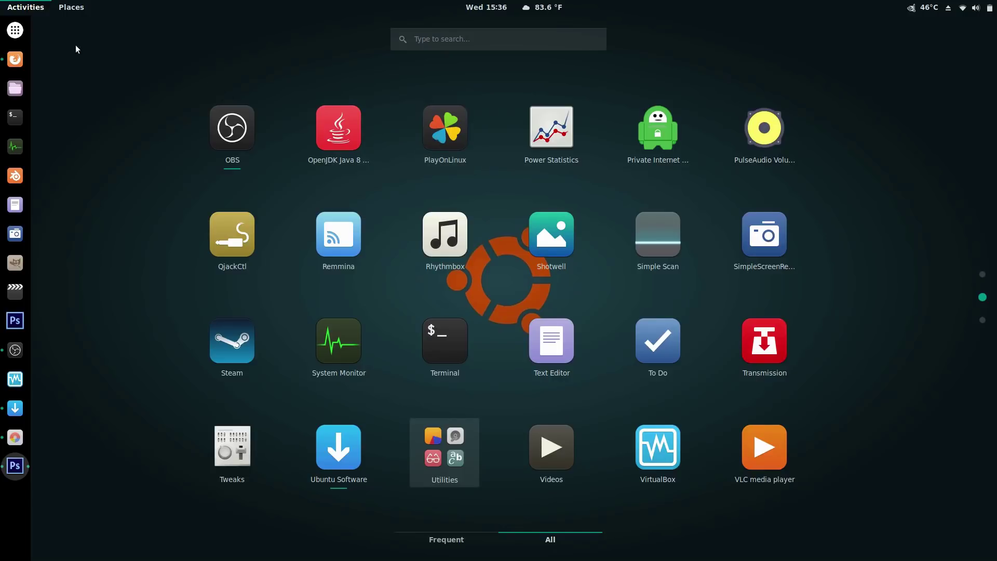
# - Open the recent file systemsetup.psd in Photoshop, view the design, then quit Photoshop
pyautogui.click(15, 29)
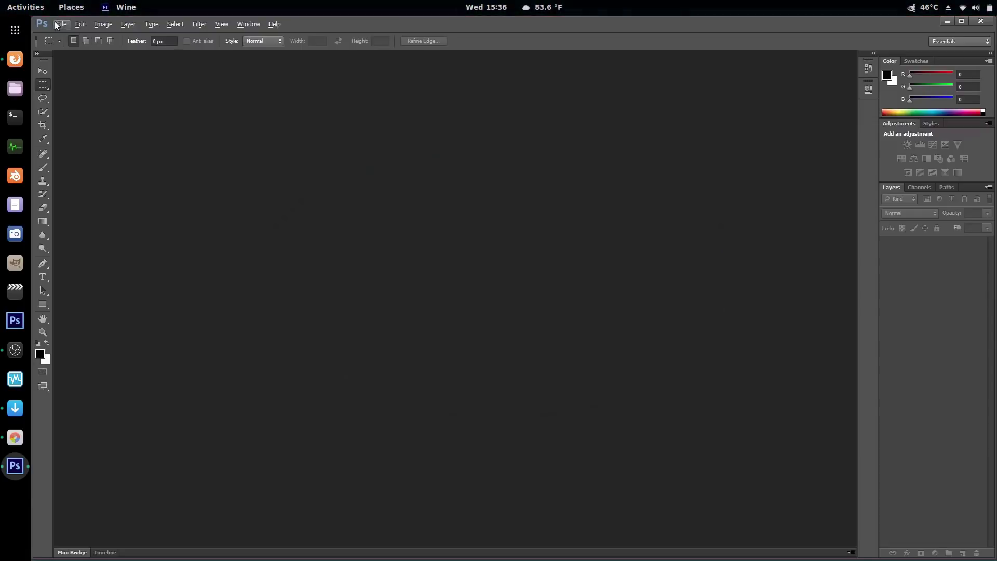
pyautogui.click(61, 24)
pyautogui.moveTo(131, 87)
pyautogui.click(189, 90)
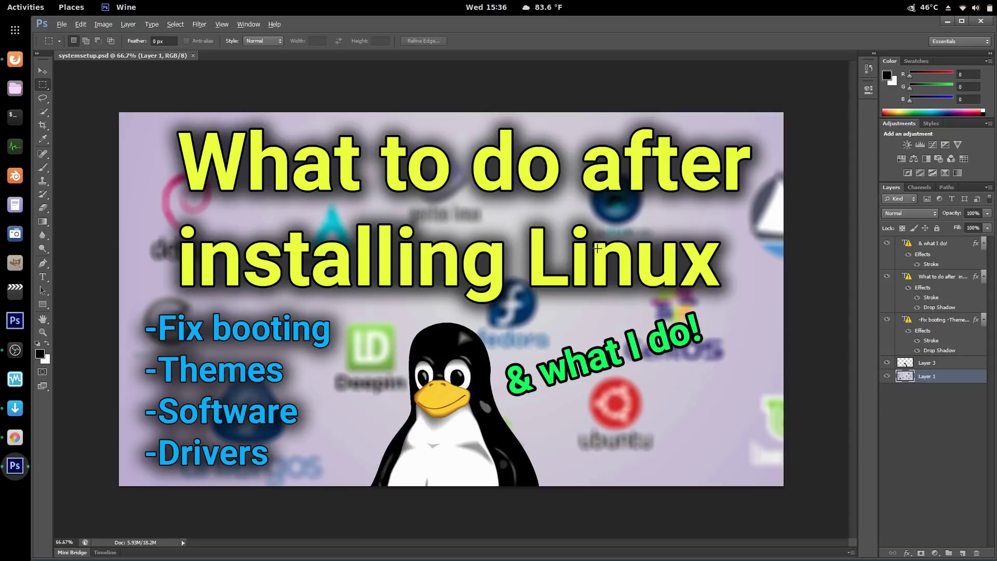
pyautogui.click(982, 25)
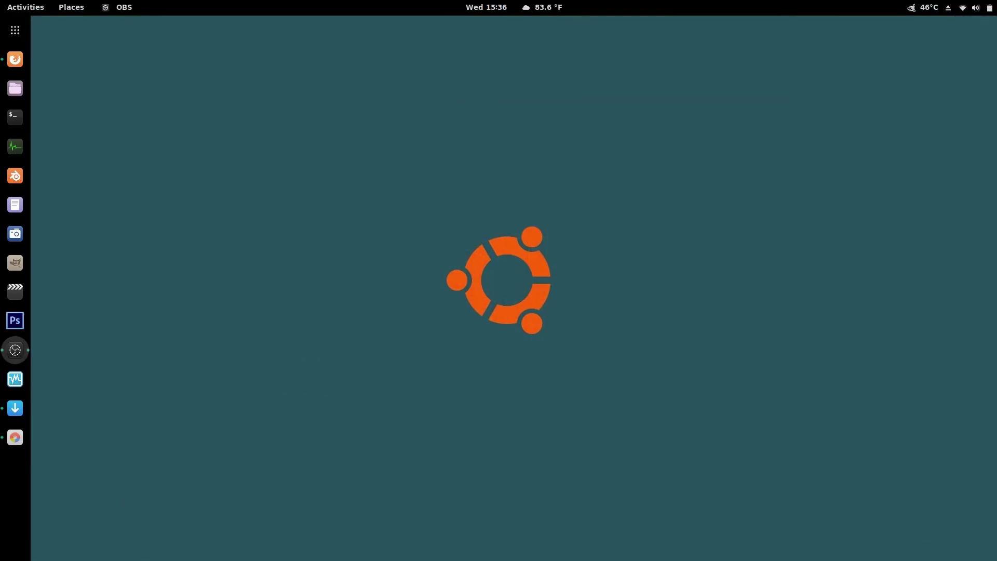
pyautogui.click(15, 350)
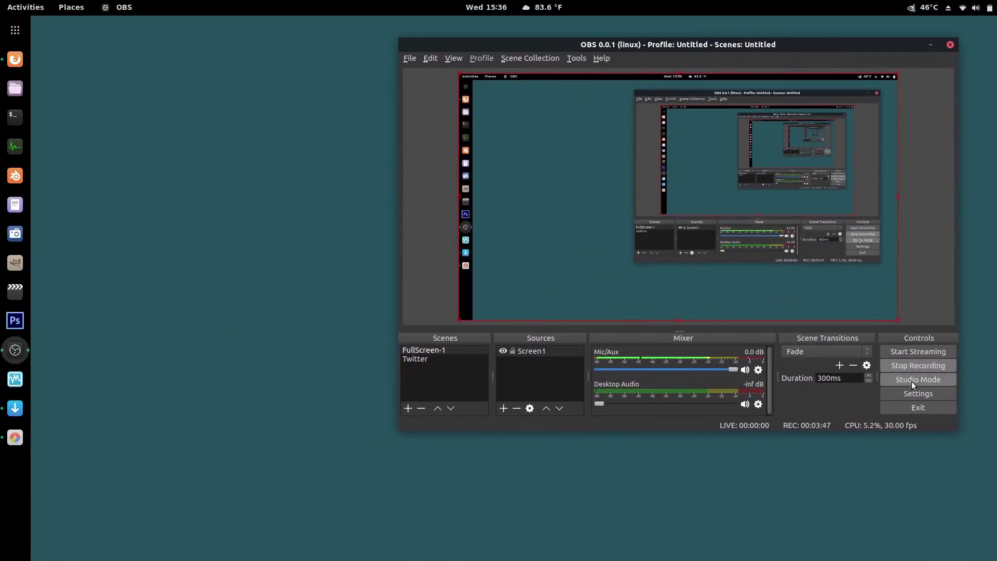
pyautogui.click(920, 394)
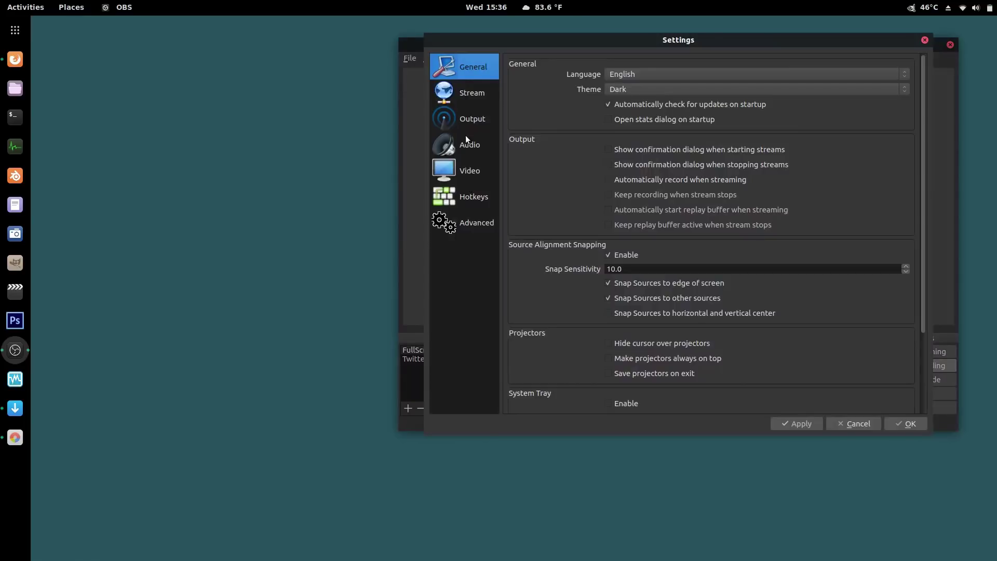
pyautogui.click(464, 124)
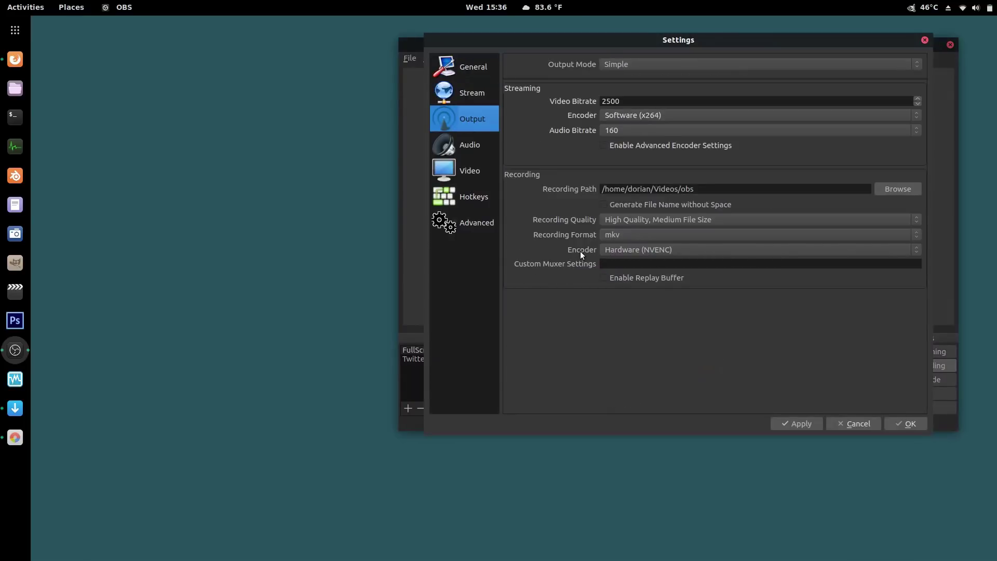
pyautogui.click(920, 250)
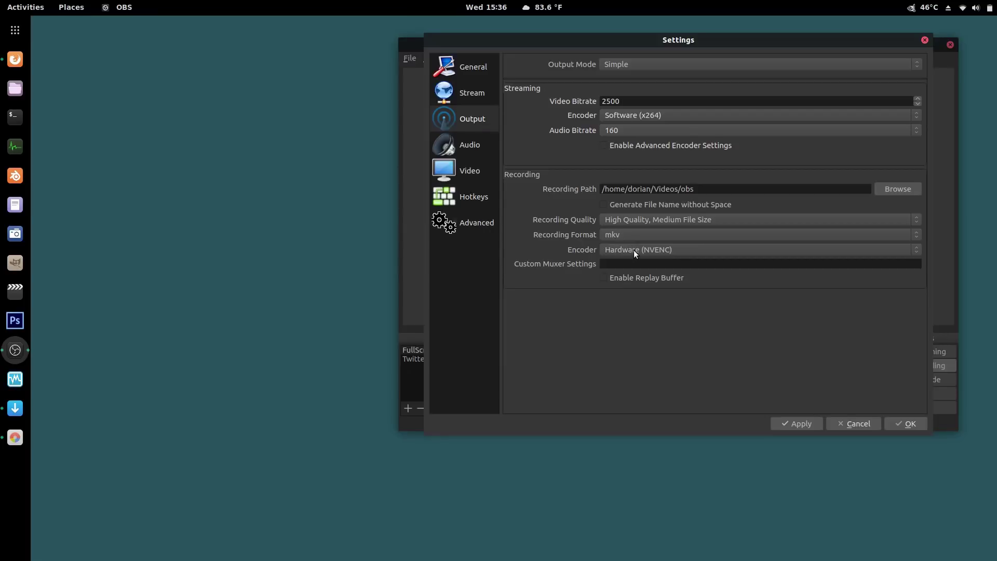
pyautogui.click(853, 423)
pyautogui.press('super+h')
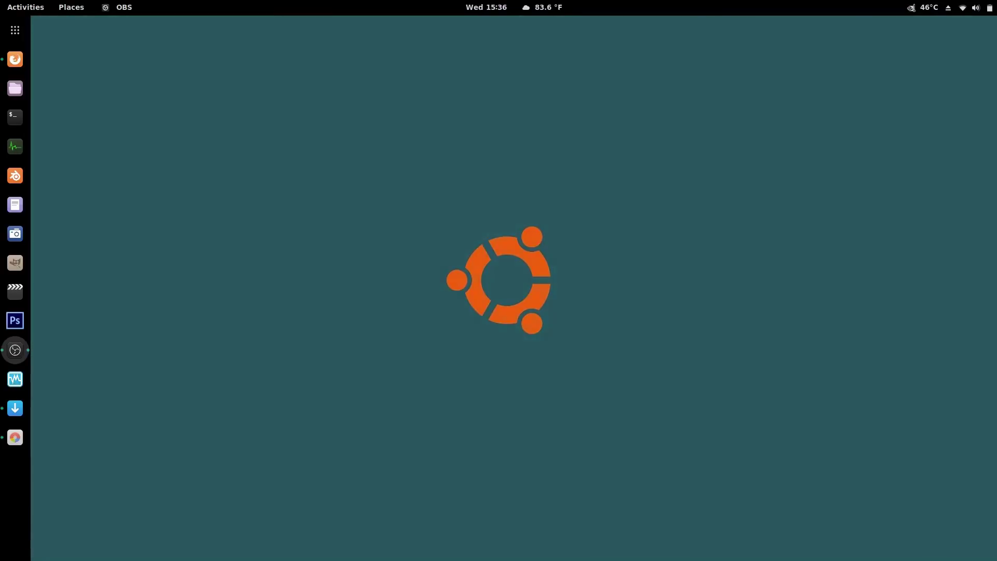
pyautogui.click(15, 292)
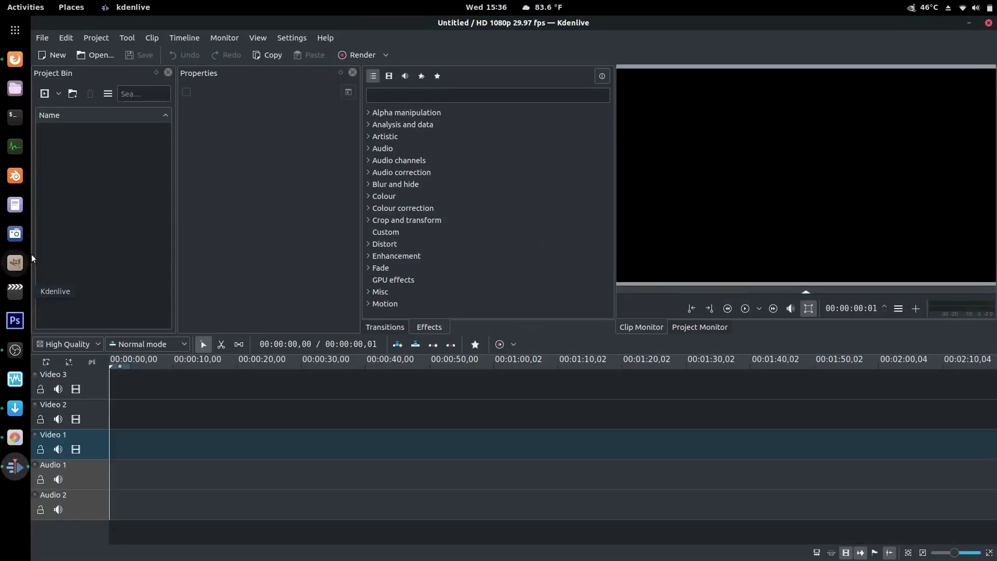
pyautogui.click(42, 38)
pyautogui.moveTo(98, 81)
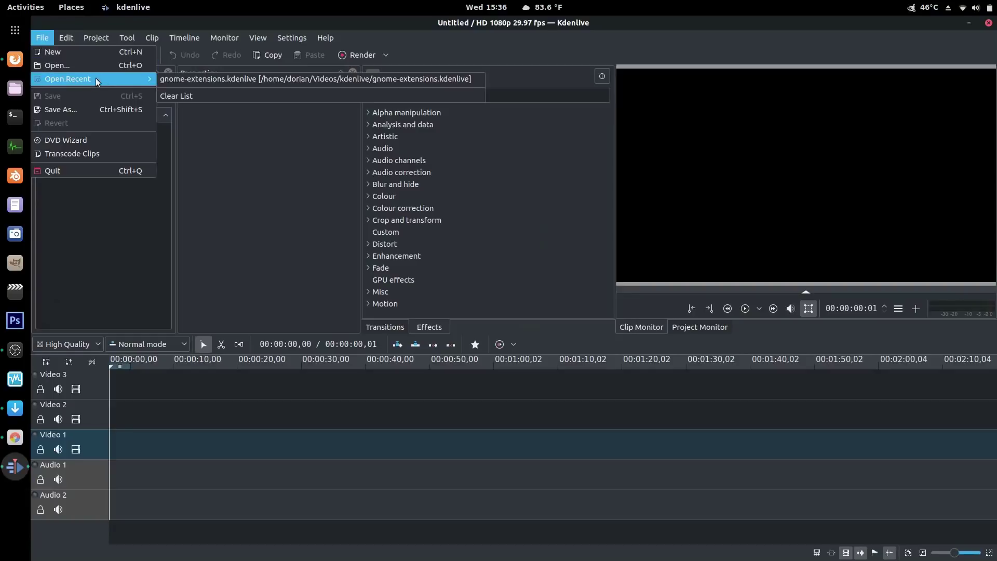
pyautogui.click(201, 81)
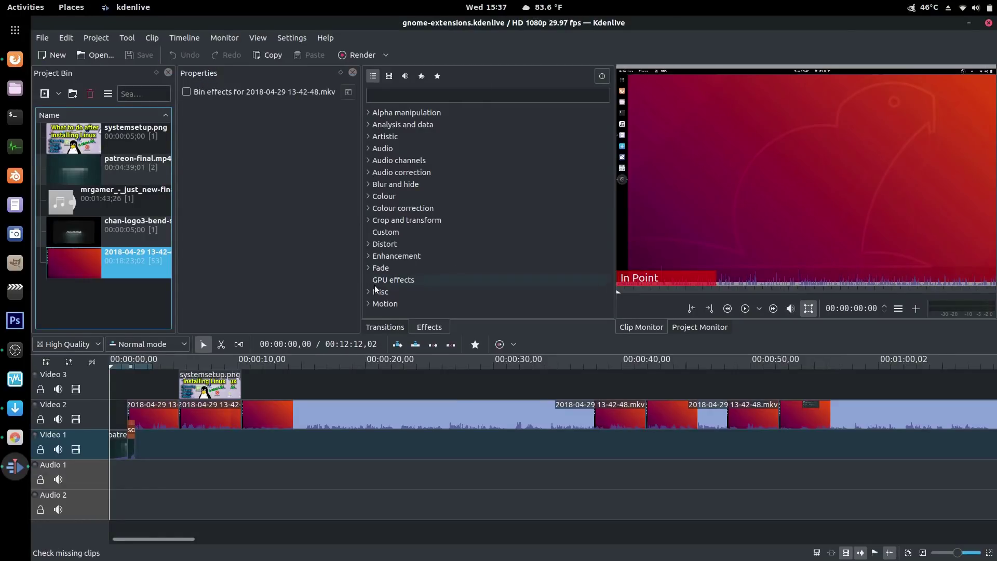
pyautogui.hscroll(10, 603, 444)
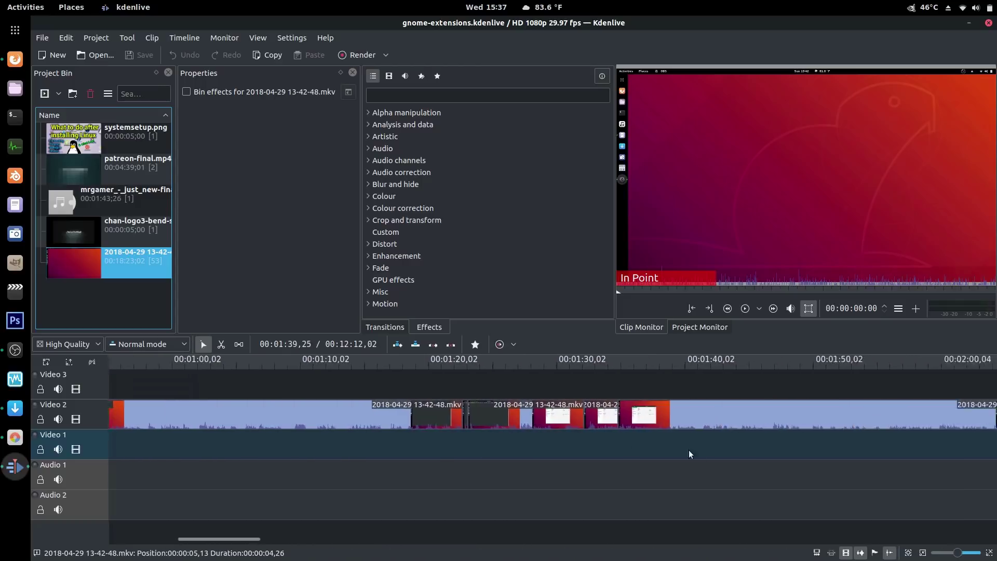
pyautogui.hscroll(20, 689, 454)
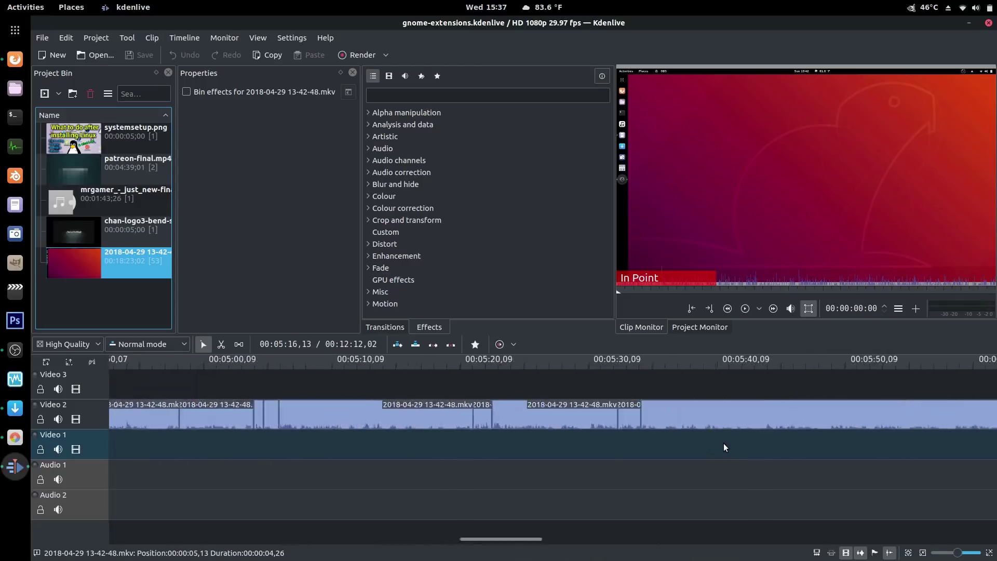
pyautogui.hscroll(20, 725, 445)
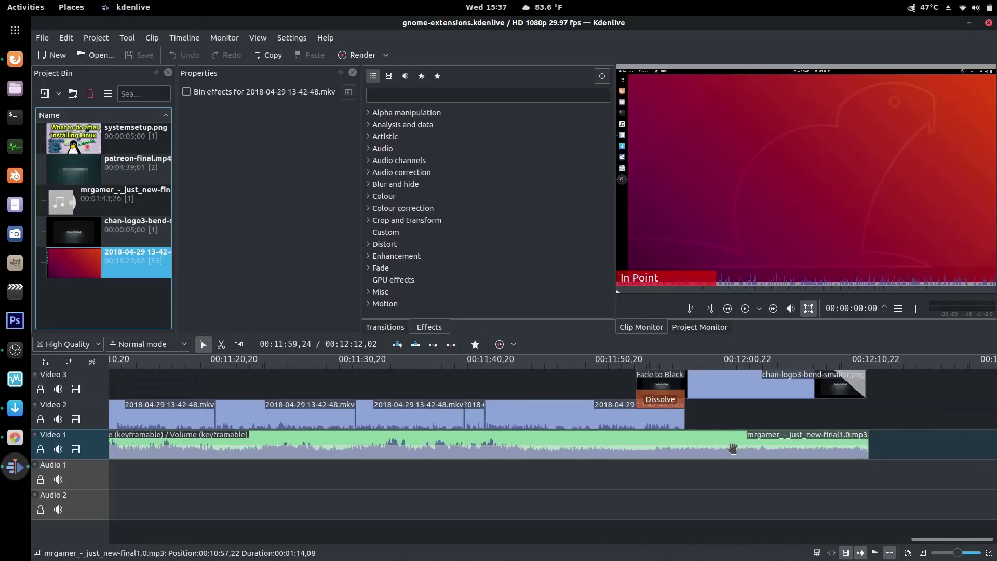
pyautogui.click(733, 448)
pyautogui.hscroll(-1, 734, 448)
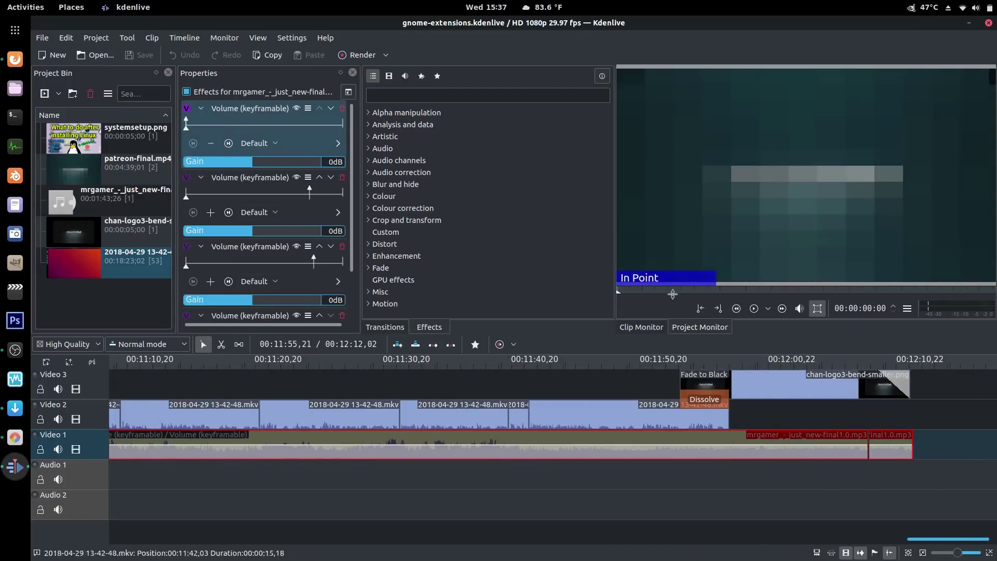
pyautogui.click(989, 24)
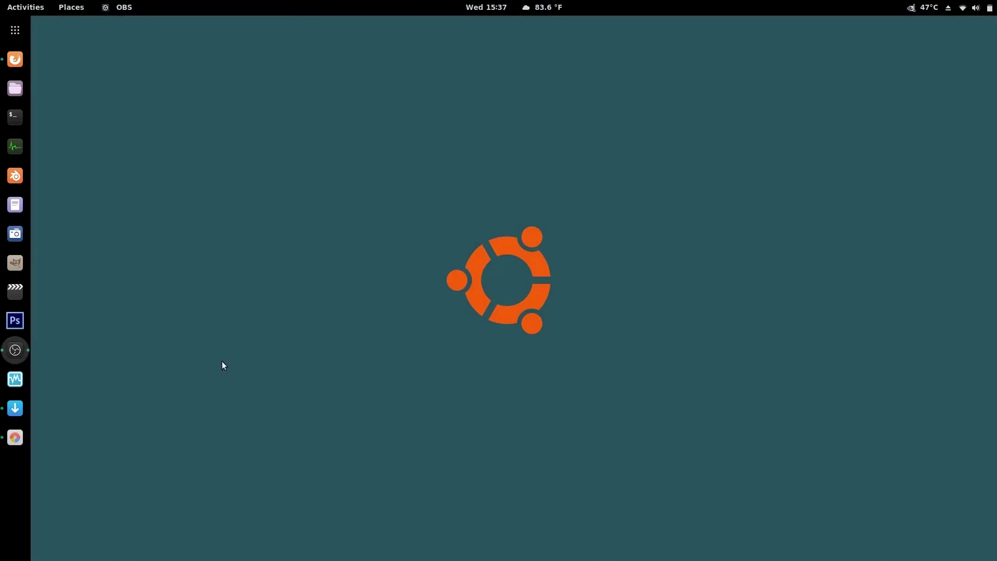
pyautogui.click(13, 441)
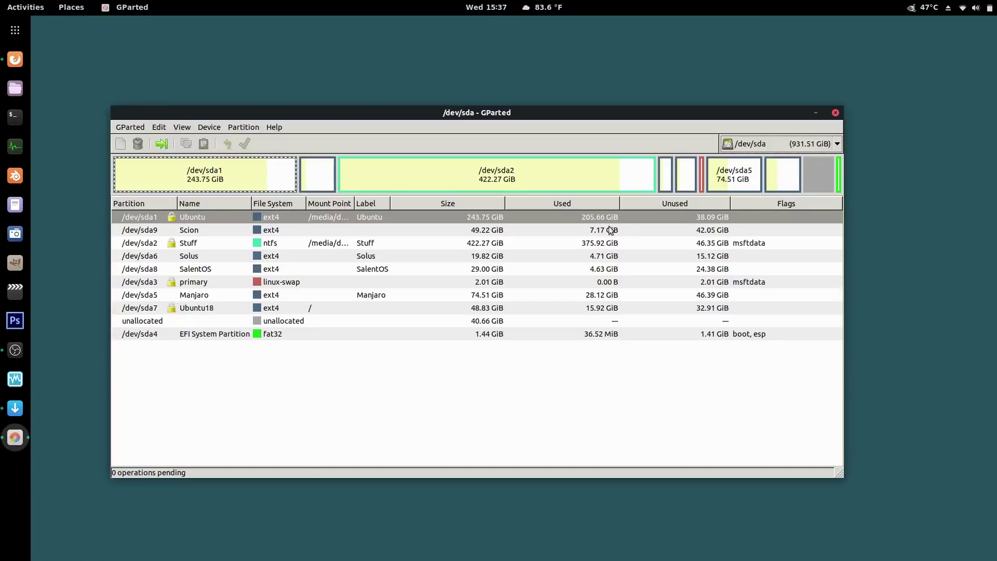
pyautogui.click(837, 144)
pyautogui.click(765, 148)
pyautogui.click(332, 219)
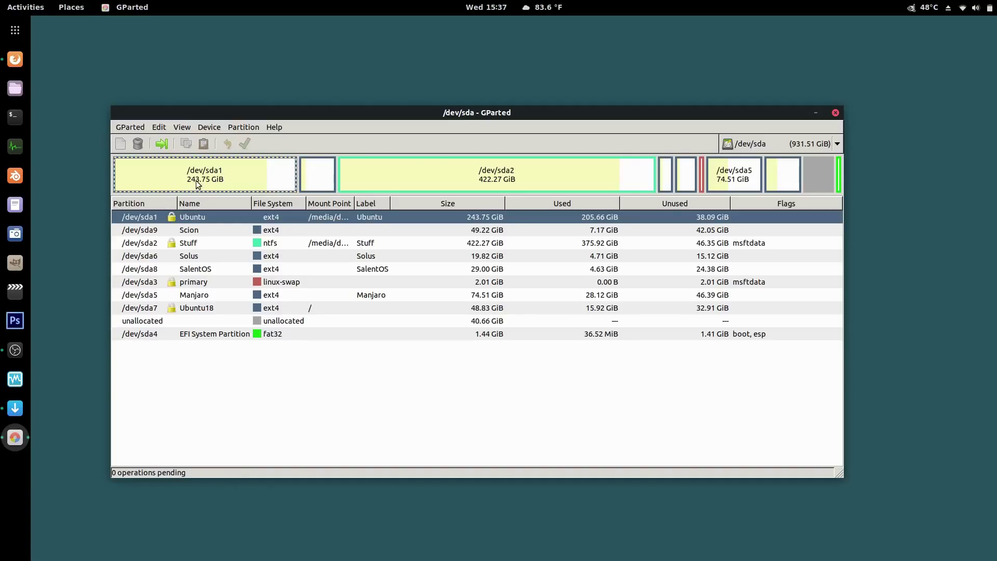
pyautogui.click(768, 183)
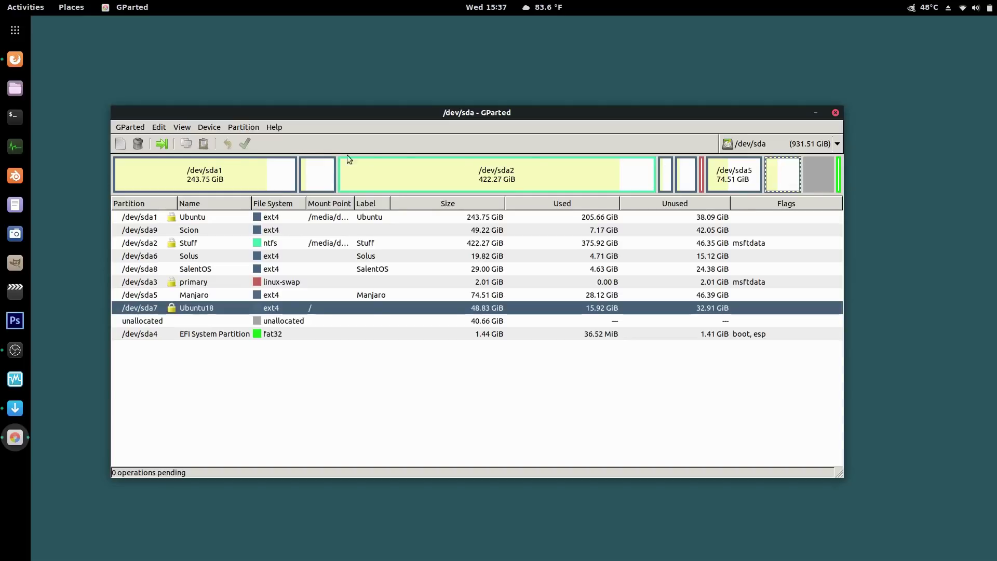
pyautogui.click(223, 176)
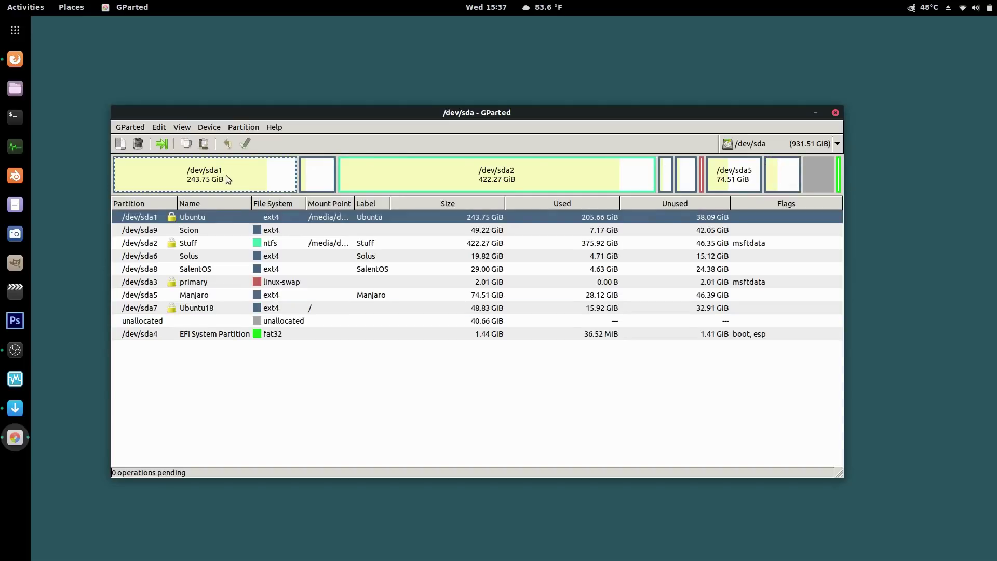
pyautogui.click(785, 175)
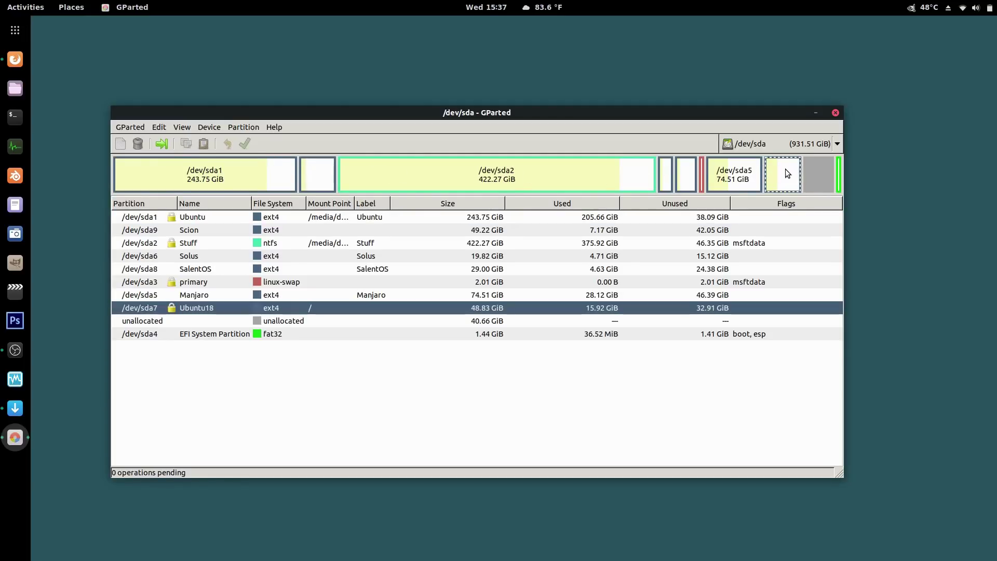
pyautogui.click(835, 112)
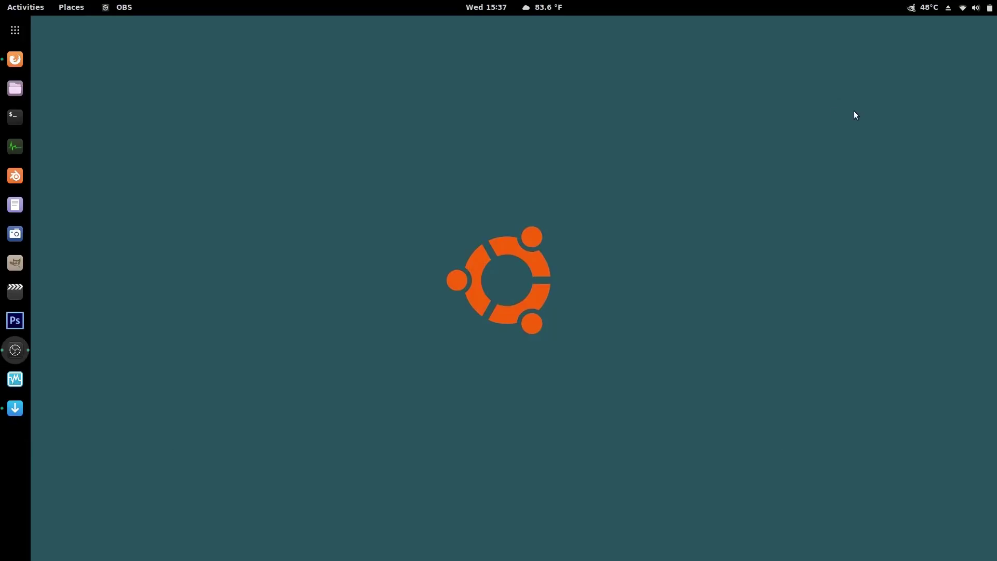
# - Quit Firefox from the dock and launch GNOME Tweaks from the application grid
pyautogui.rightClick(21, 62)
pyautogui.click(77, 112)
pyautogui.click(15, 30)
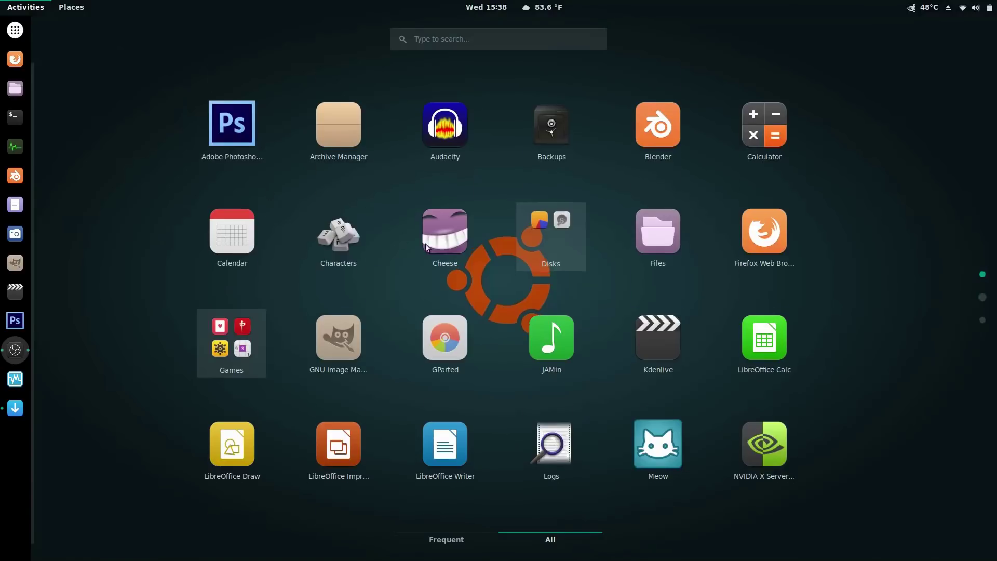
pyautogui.scroll(-2, 451, 259)
pyautogui.scroll(1, 457, 278)
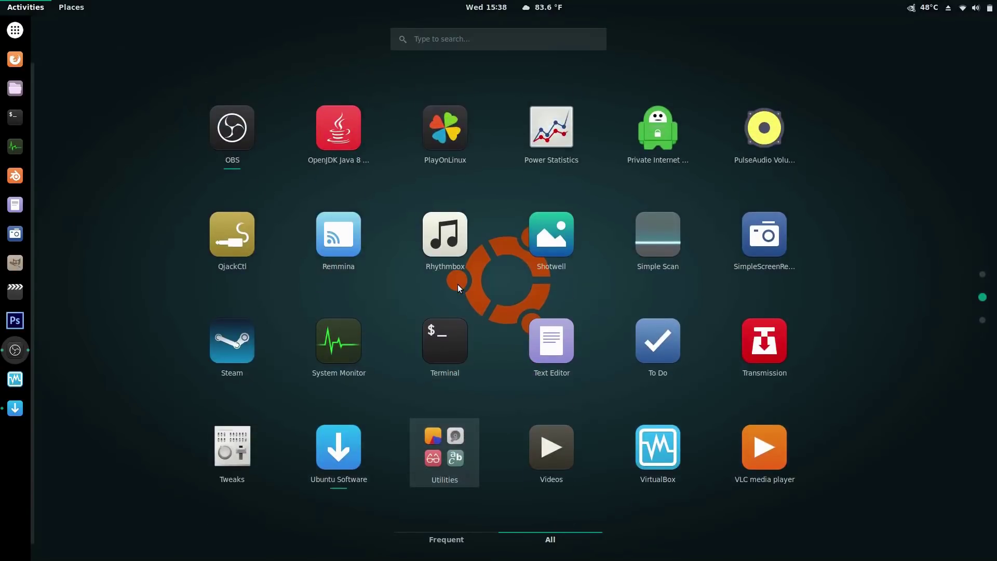
pyautogui.click(243, 442)
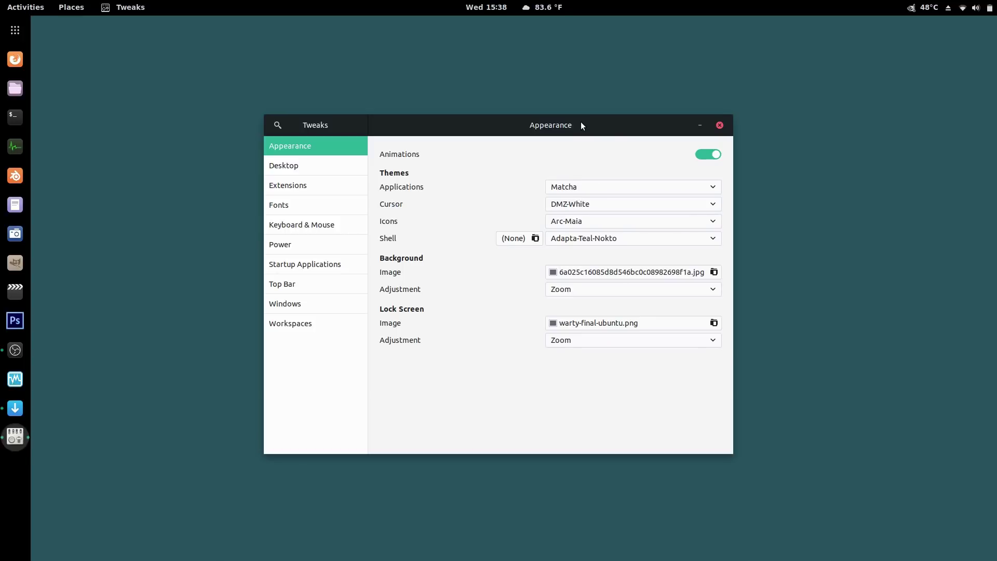
pyautogui.moveTo(581, 124)
pyautogui.mouseDown()
pyautogui.moveTo(574, 144)
pyautogui.moveTo(569, 137)
pyautogui.mouseUp()
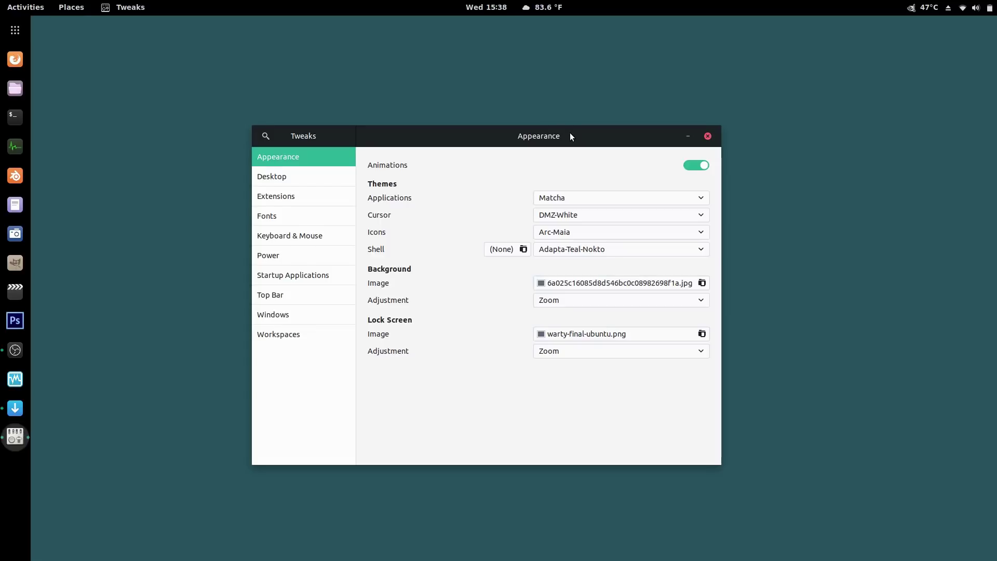
# - Browse Tweaks' Top Bar, Windows, Appearance and Extensions pages, then close Tweaks
pyautogui.click(290, 294)
pyautogui.click(294, 314)
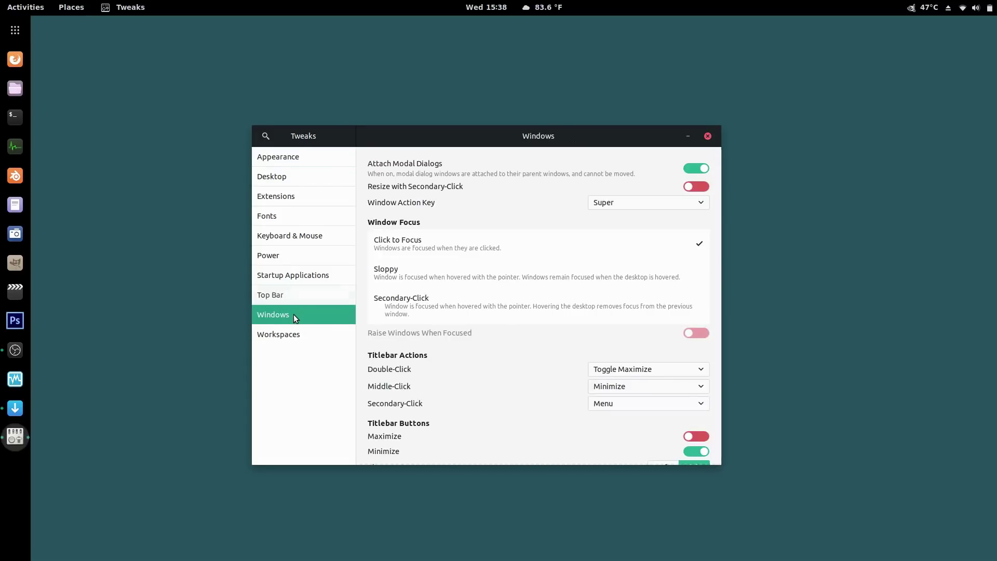
pyautogui.click(305, 163)
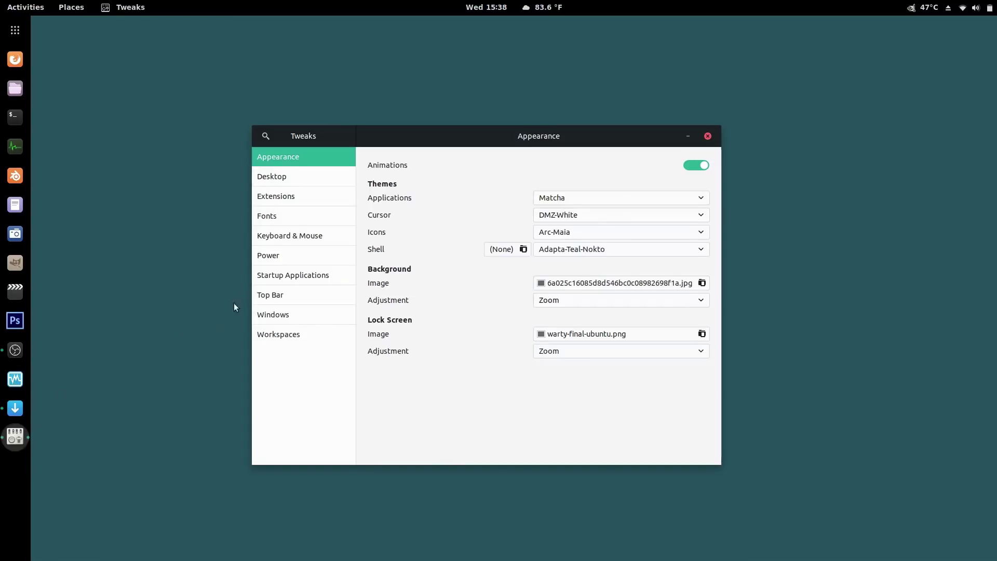
pyautogui.click(281, 196)
pyautogui.scroll(-5, 571, 353)
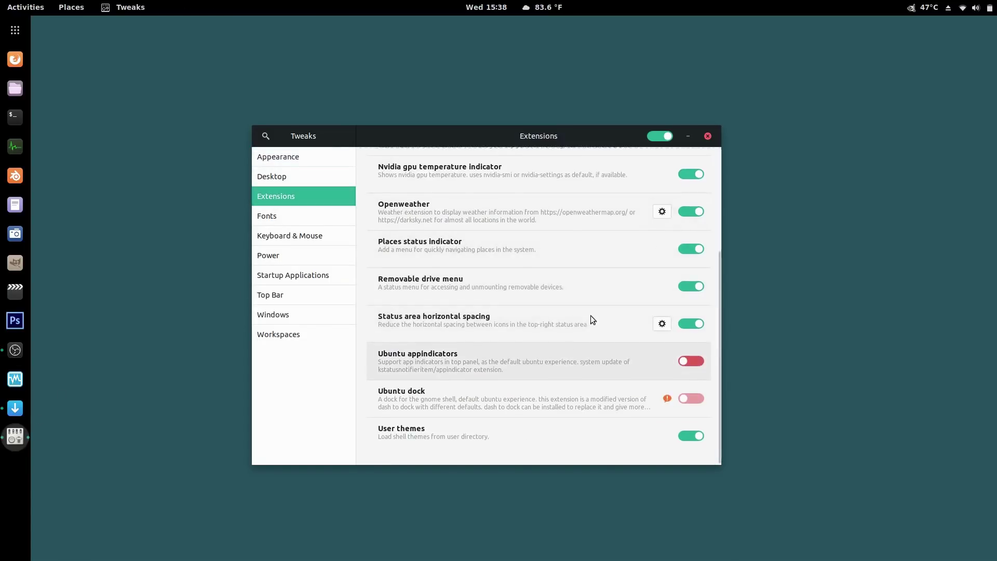
pyautogui.click(708, 137)
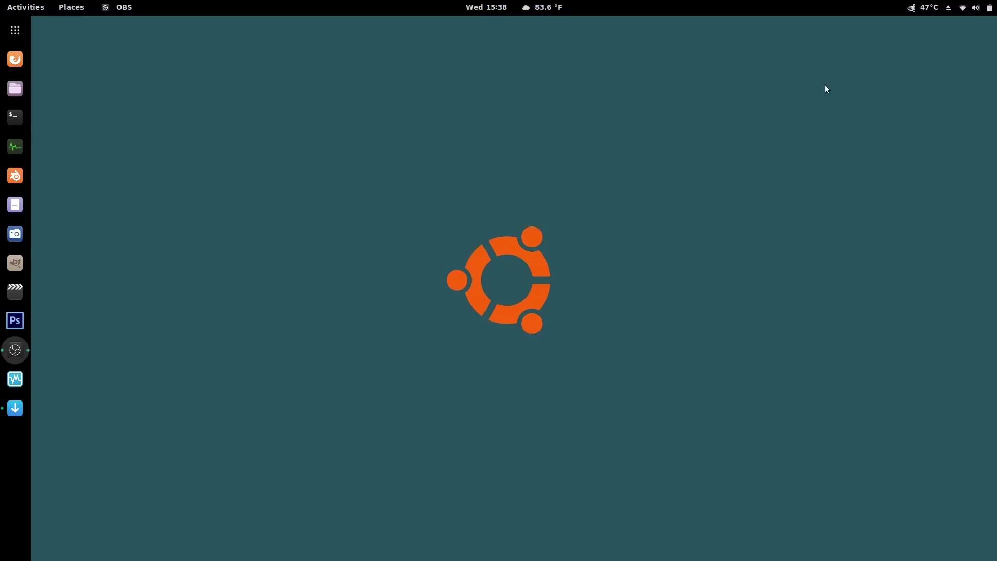
pyautogui.click(975, 7)
pyautogui.click(861, 155)
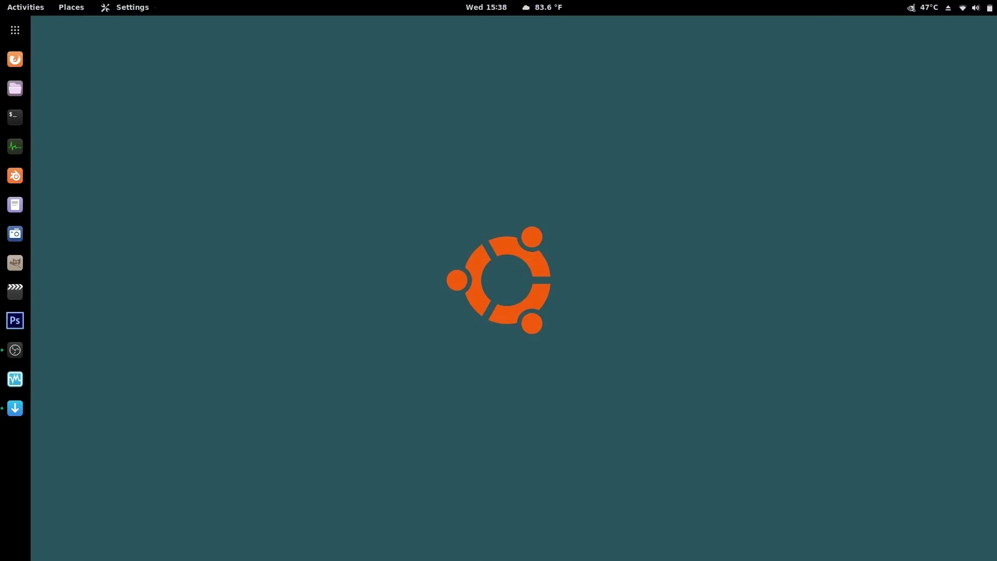
pyautogui.moveTo(558, 270); pyautogui.dragTo(673, 280)
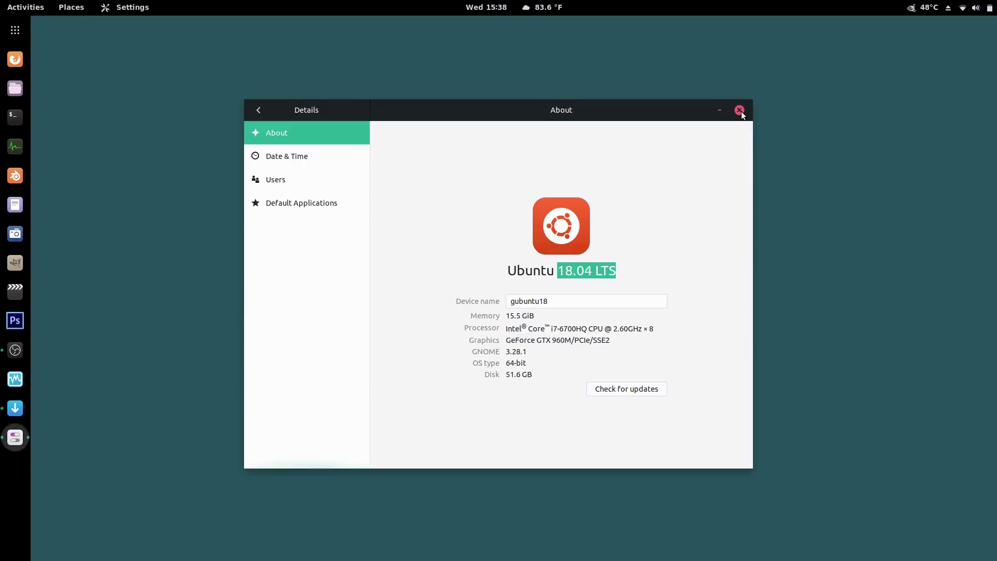
pyautogui.moveTo(509, 342); pyautogui.dragTo(574, 346)
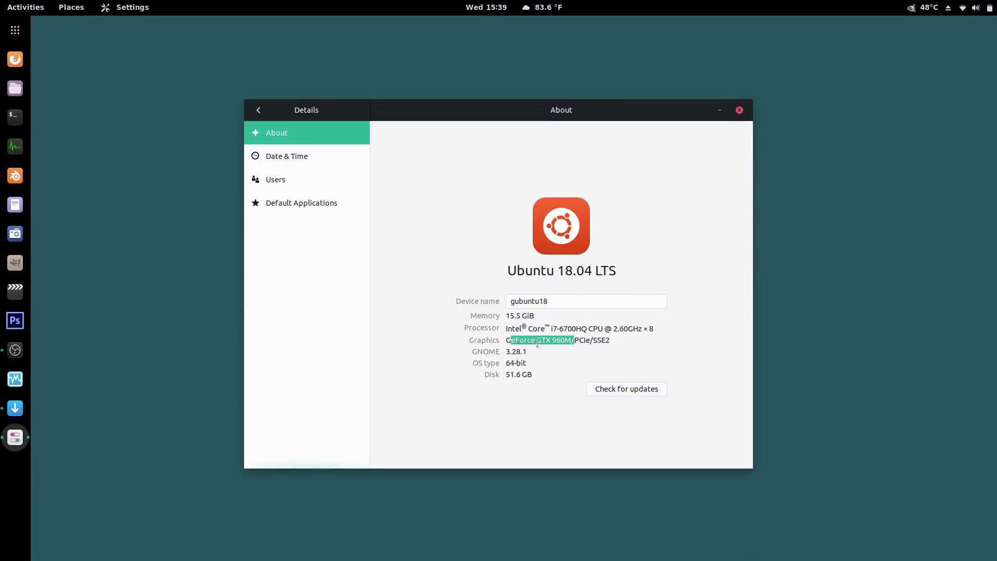
pyautogui.click(737, 109)
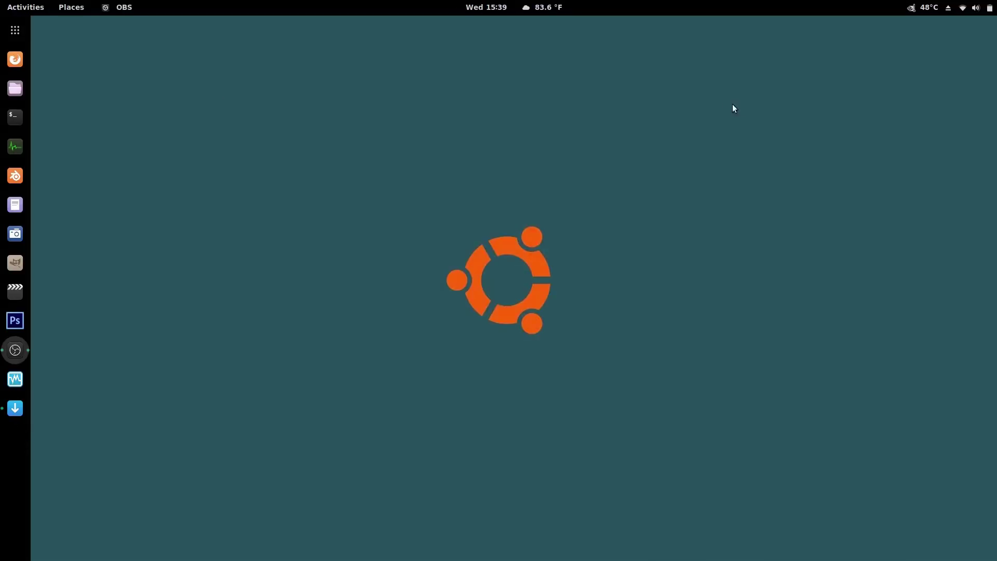
pyautogui.click(25, 31)
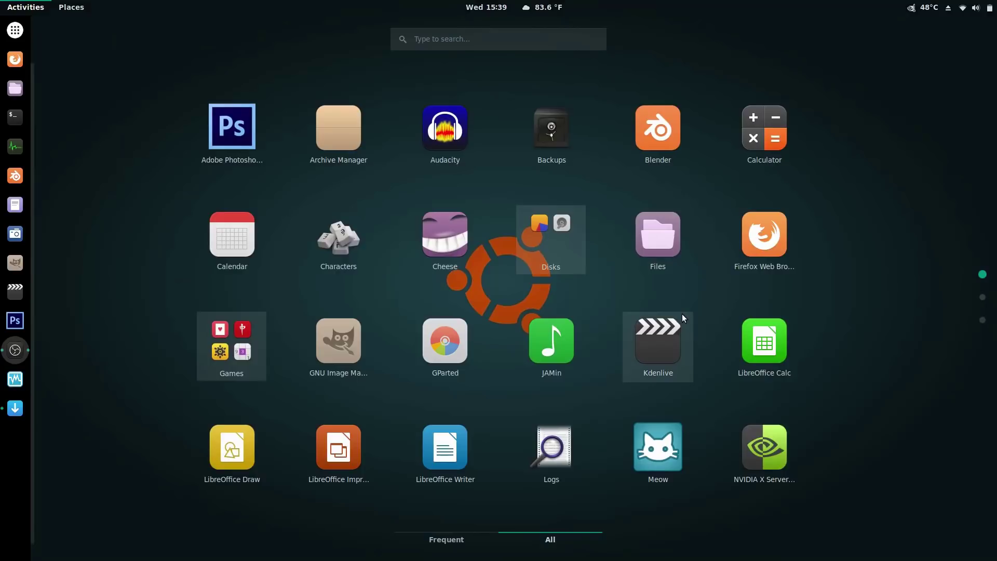
pyautogui.scroll(-1, 682, 314)
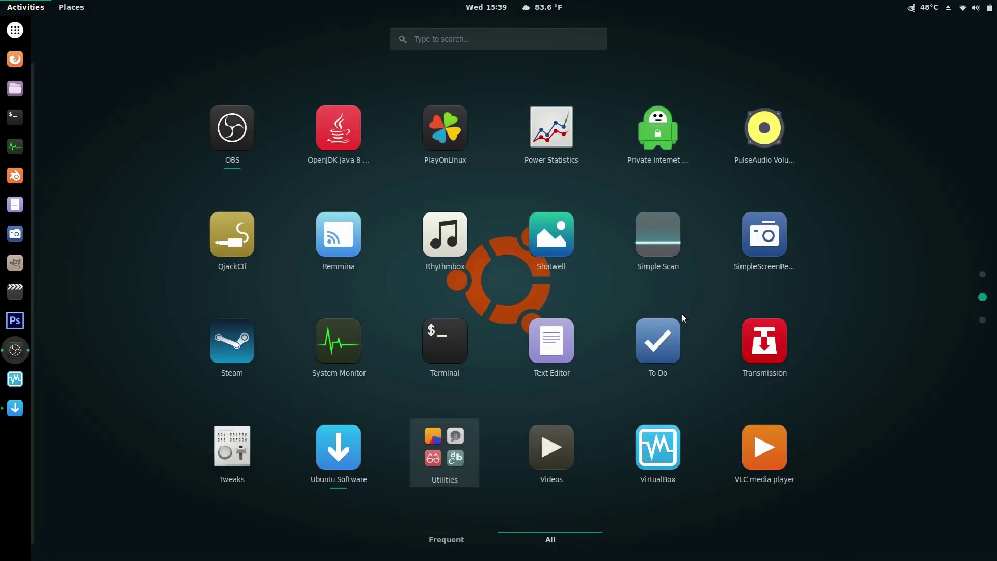
pyautogui.scroll(-1, 666, 307)
pyautogui.scroll(2, 666, 309)
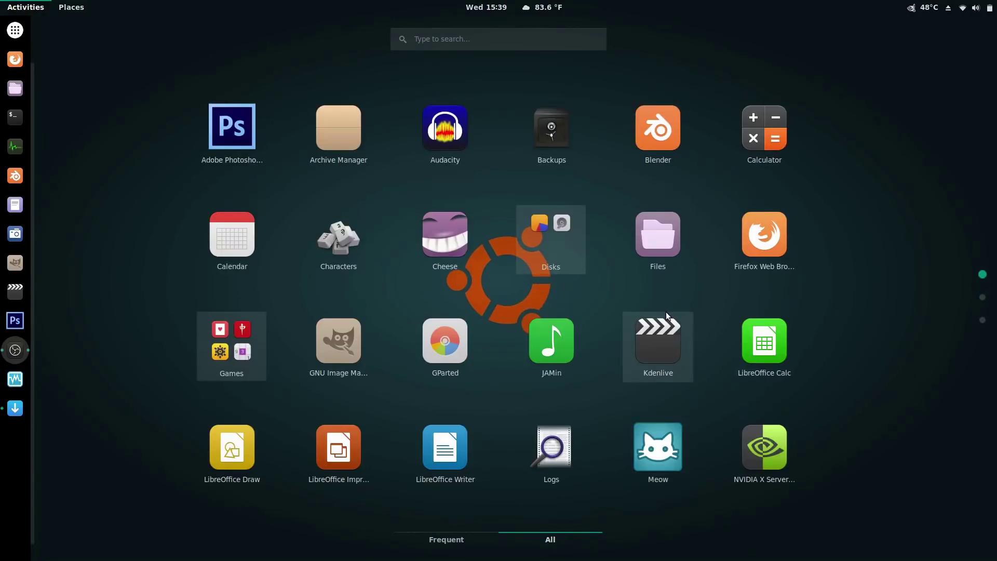
pyautogui.click(446, 448)
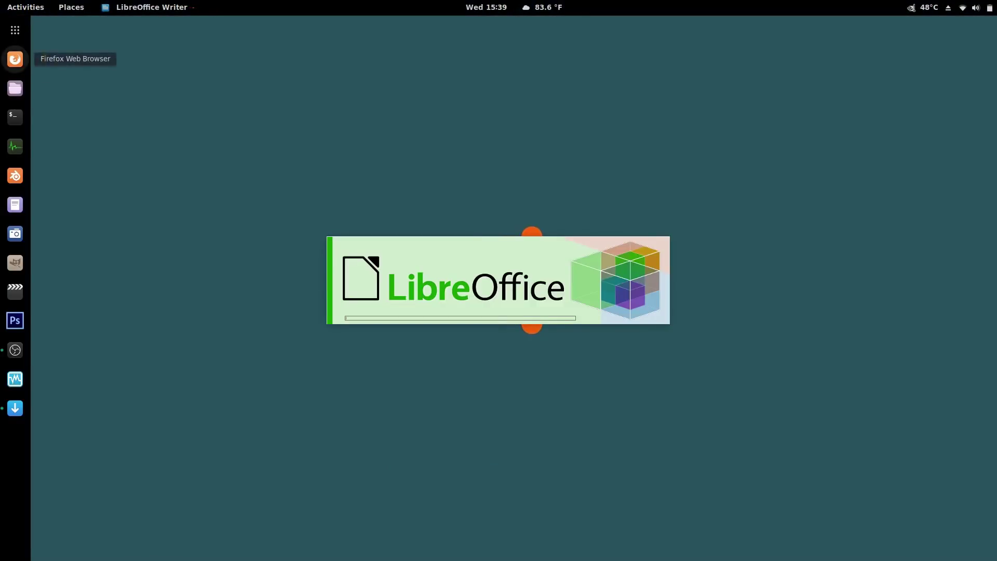
pyautogui.click(20, 65)
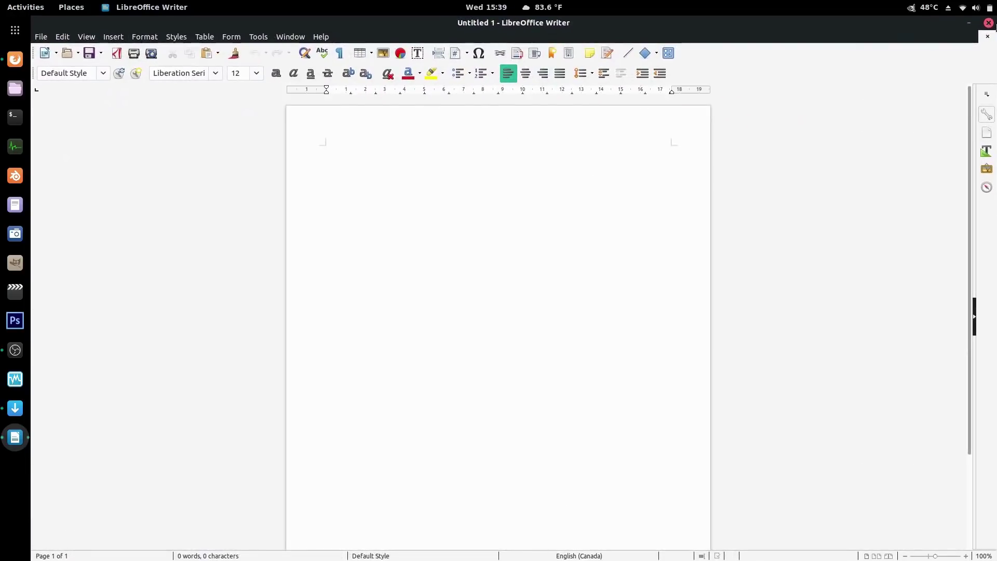
pyautogui.click(987, 22)
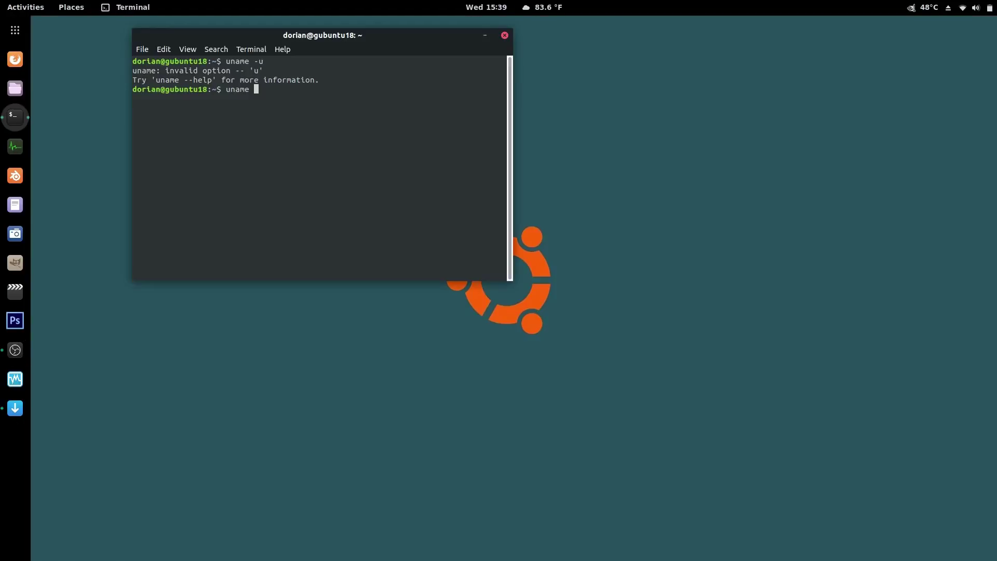
# - Run uname -a, enlarge the terminal text, and highlight the '20' in kernel 4.15.0-20-generic
pyautogui.write('-a')
pyautogui.press('Return')
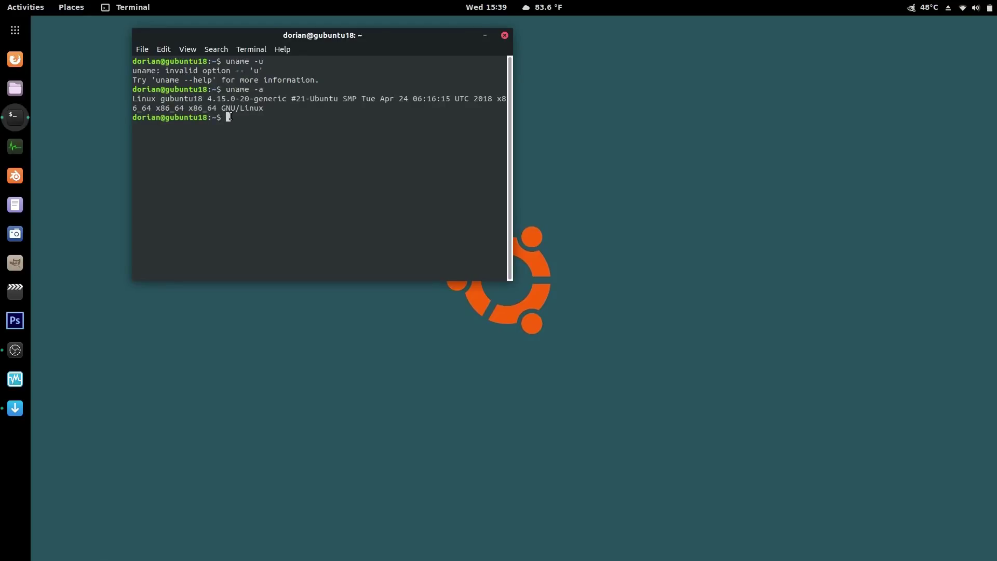
pyautogui.hotkey('ctrl', '+')
pyautogui.hotkey('ctrl', '+')
pyautogui.hotkey('ctrl', '+')
pyautogui.hotkey('ctrl', '+')
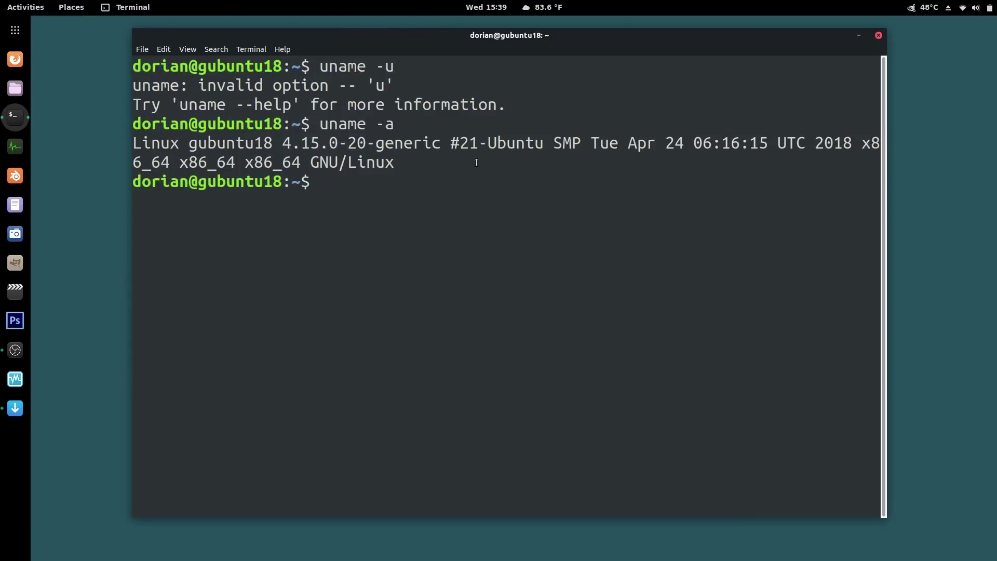
pyautogui.moveTo(348, 143); pyautogui.dragTo(366, 143)
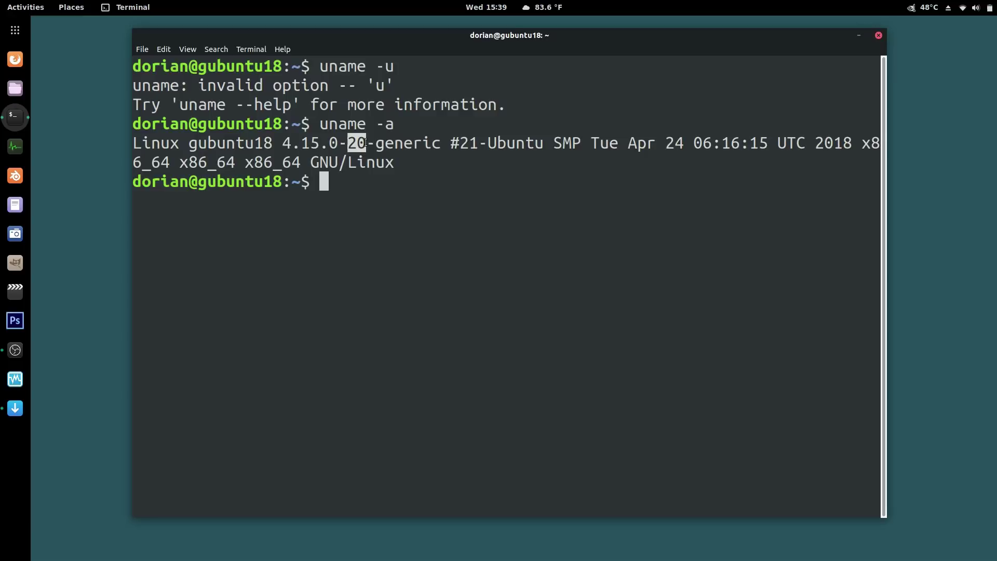
pyautogui.moveTo(349, 144); pyautogui.dragTo(366, 142)
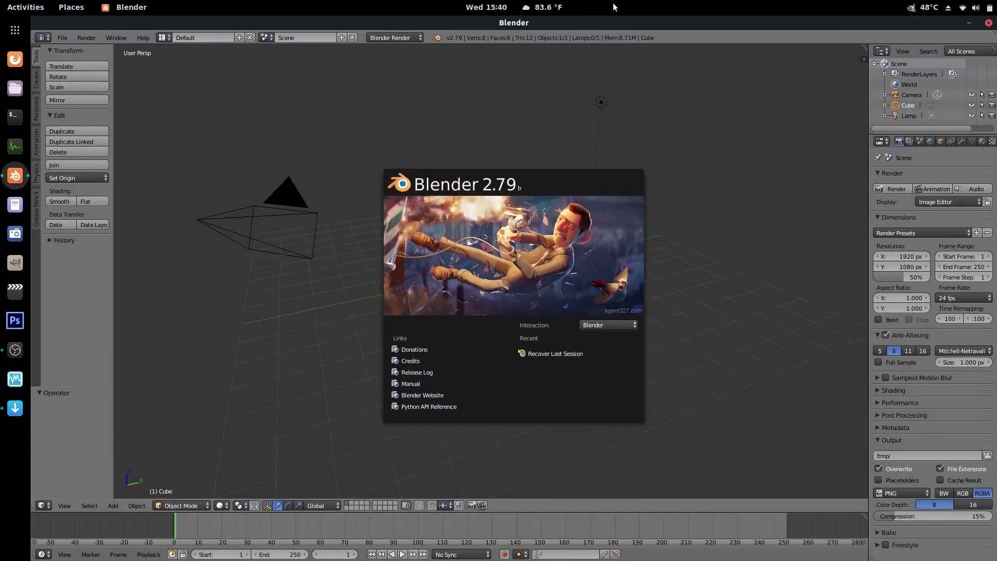
# - Dismiss the Blender 2.79b splash, orbit around the default cube, then launch Firefox
pyautogui.click(618, 156)
pyautogui.moveTo(382, 303); pyautogui.dragTo(849, 322)
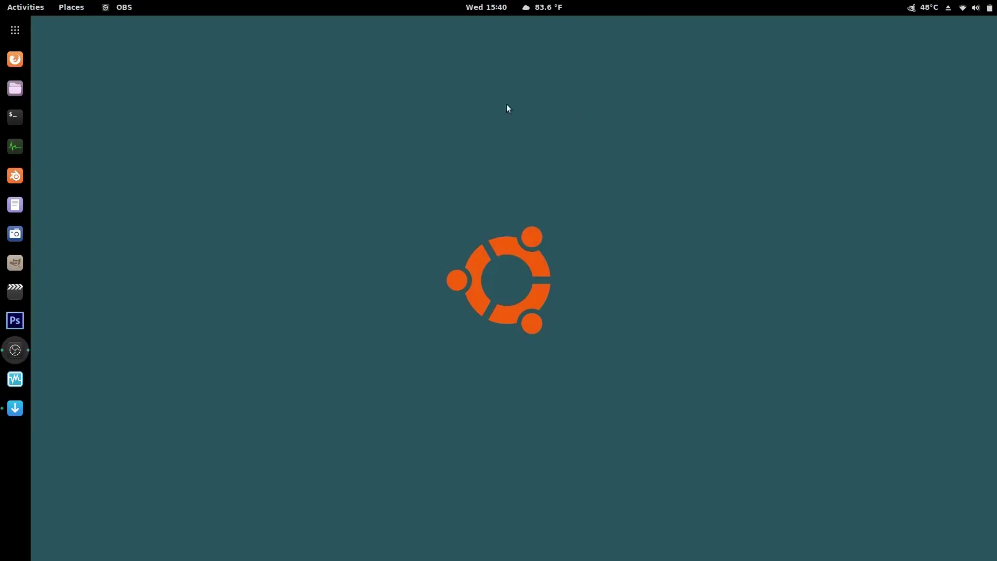
pyautogui.click(13, 61)
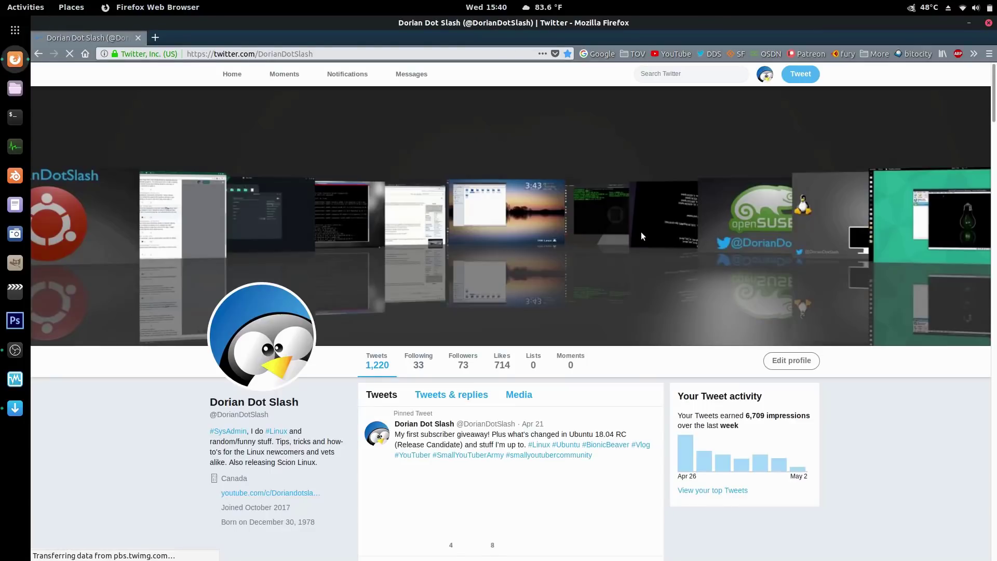
# - Scroll to the Apr 30 WARNING tweet, open it, and enlarge its terminal screenshot
pyautogui.scroll(-3, 598, 296)
pyautogui.scroll(-10, 583, 300)
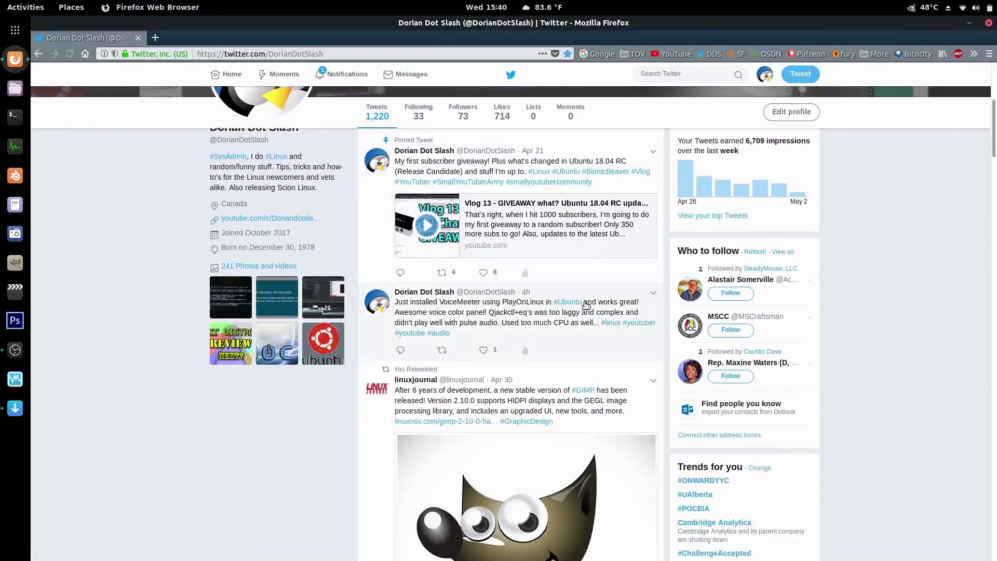
pyautogui.scroll(-3, 582, 307)
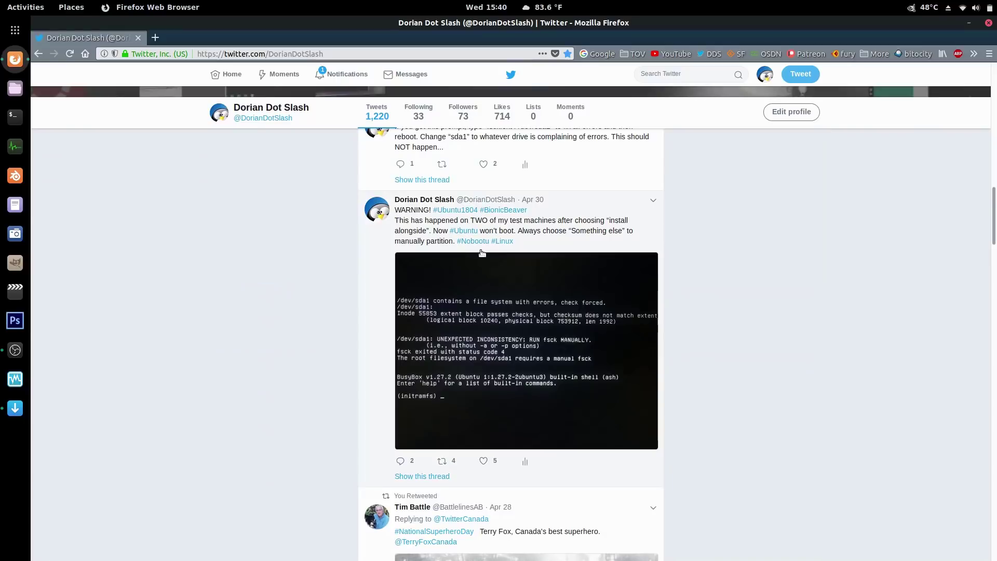
pyautogui.click(550, 216)
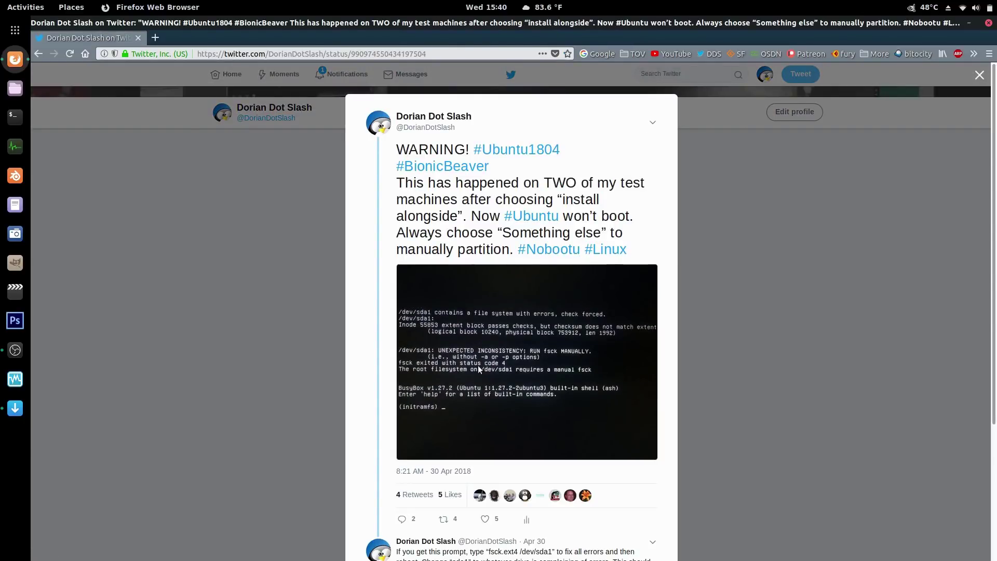
pyautogui.click(475, 329)
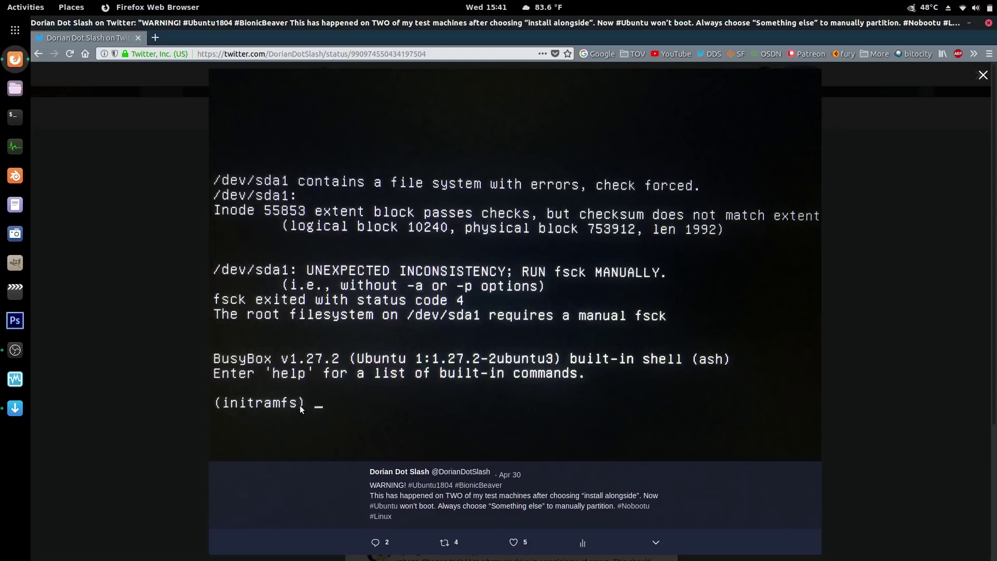
# - View the fsck.ext4 reply tweet and highlight its 'fsck.ext4 /dev/sda1' command in the enlarged screenshot
pyautogui.click(166, 323)
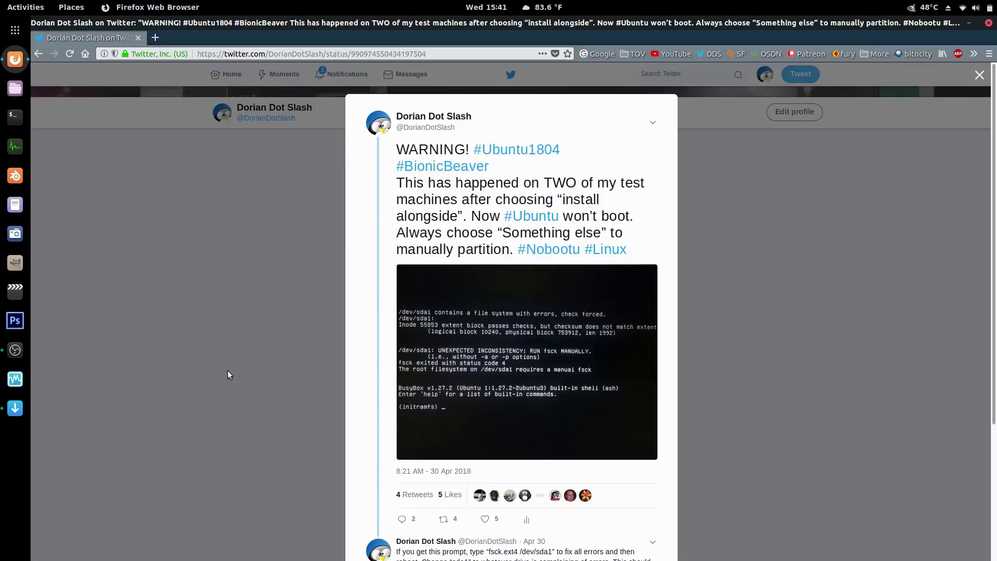
pyautogui.scroll(-3, 294, 406)
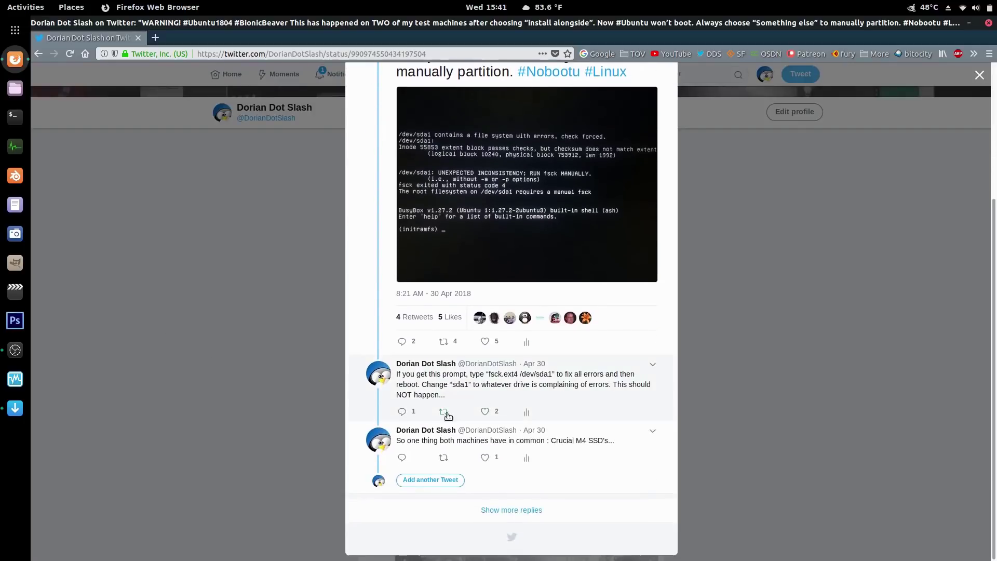
pyautogui.click(644, 382)
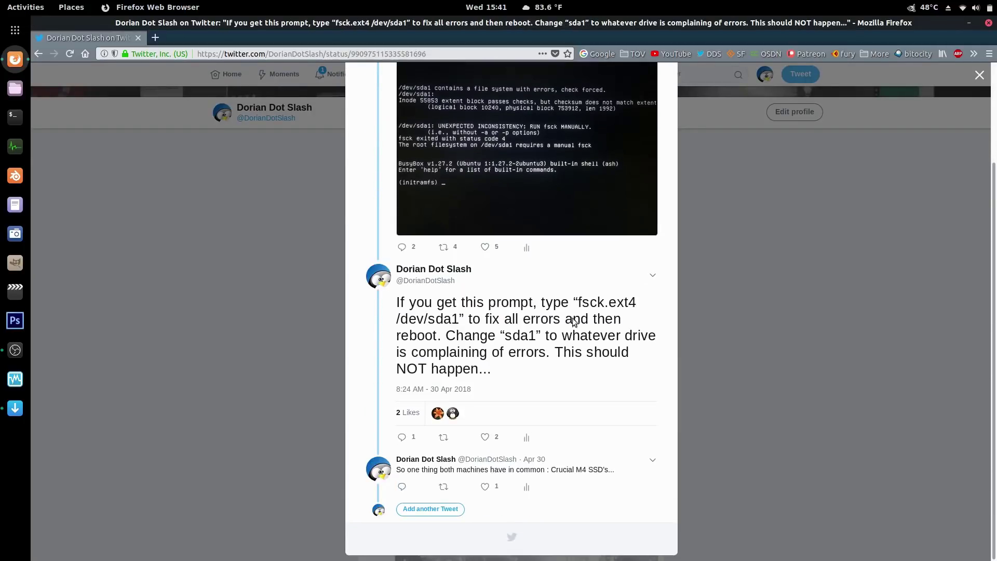
pyautogui.moveTo(578, 300); pyautogui.dragTo(460, 325)
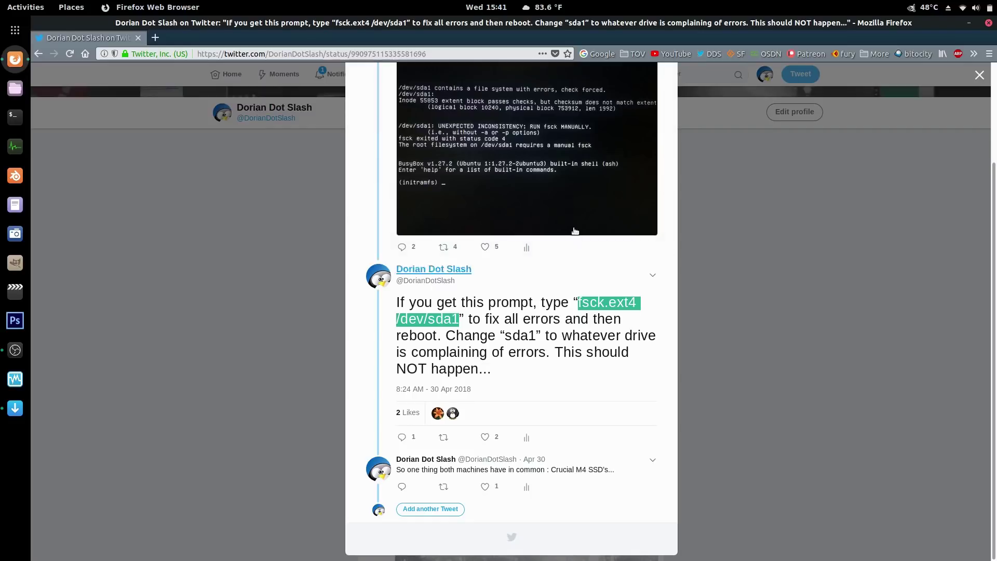
pyautogui.click(568, 196)
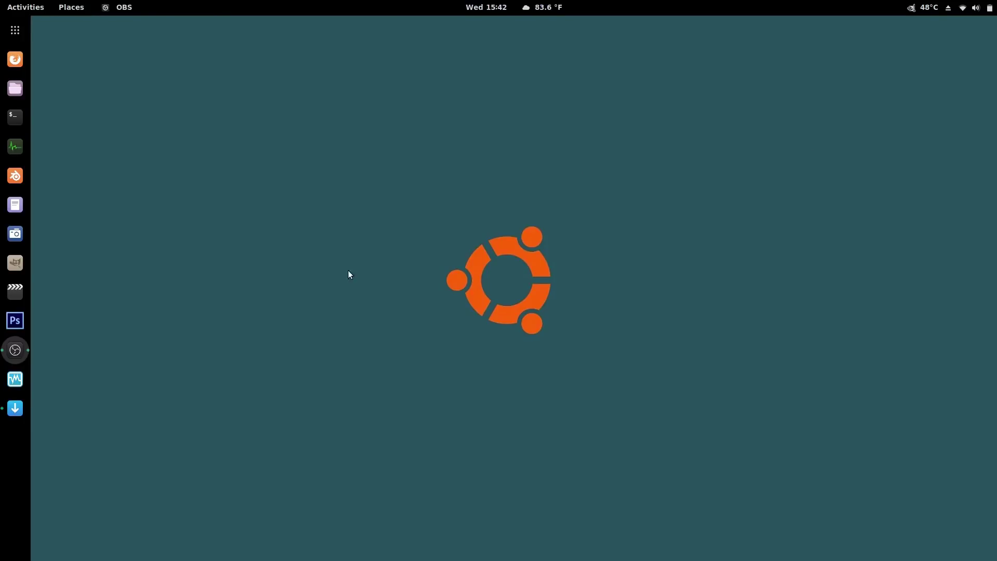
# - Glance at GParted's Ubuntu Software page, close the store, and bring up the applications grid
pyautogui.click(15, 408)
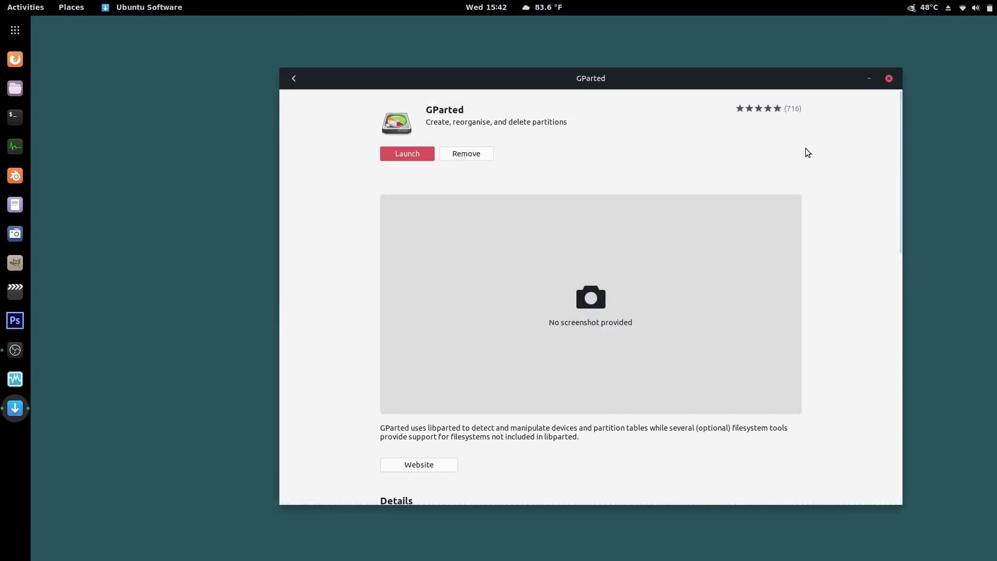
pyautogui.click(295, 83)
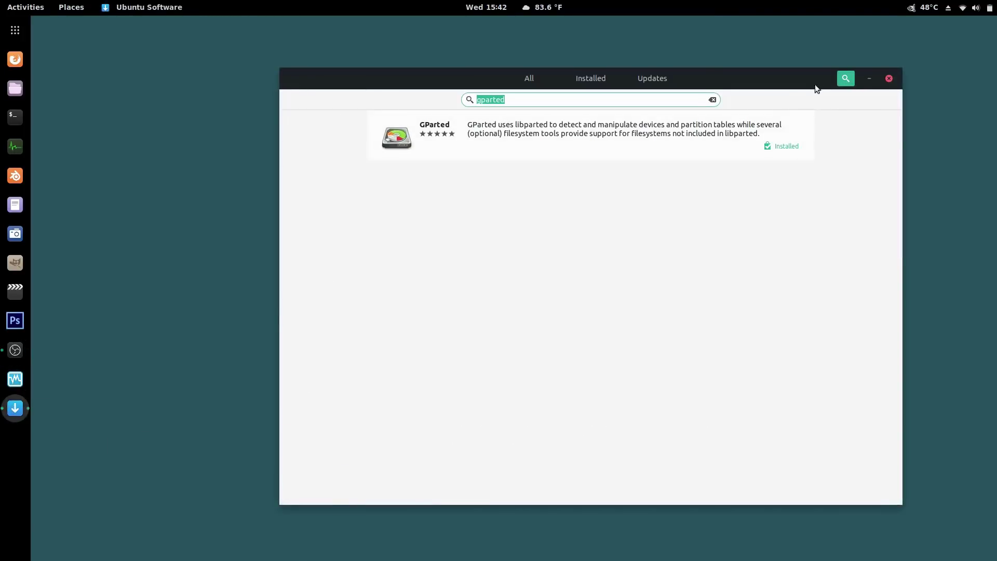
pyautogui.click(888, 79)
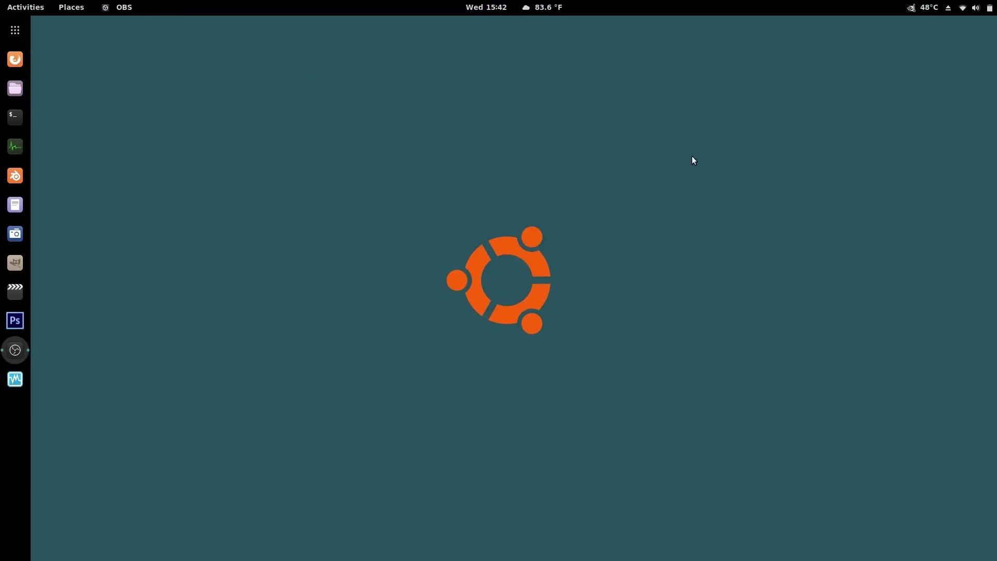
pyautogui.press('super+a')
pyautogui.scroll(-1, 419, 302)
pyautogui.scroll(1, 443, 298)
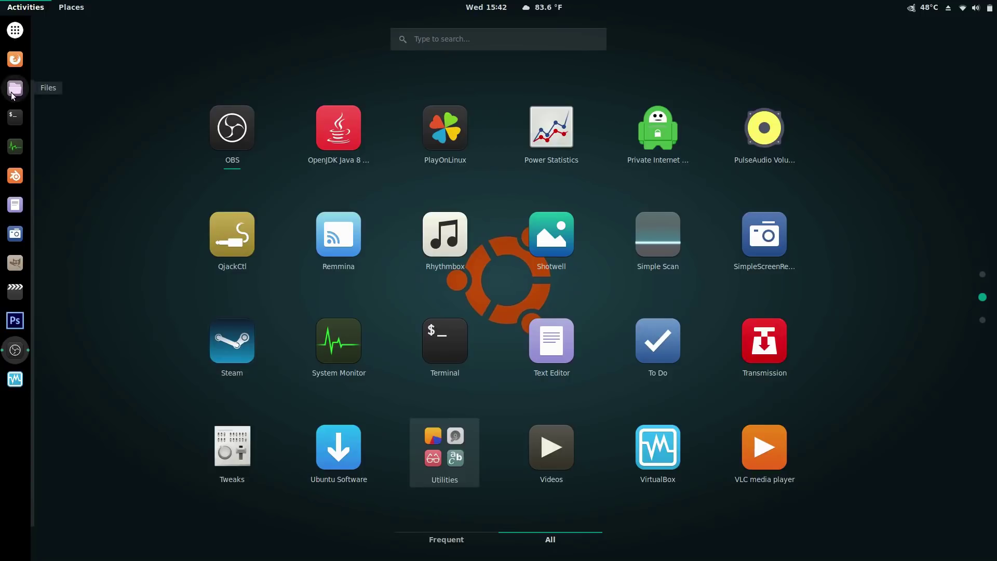
pyautogui.click(14, 31)
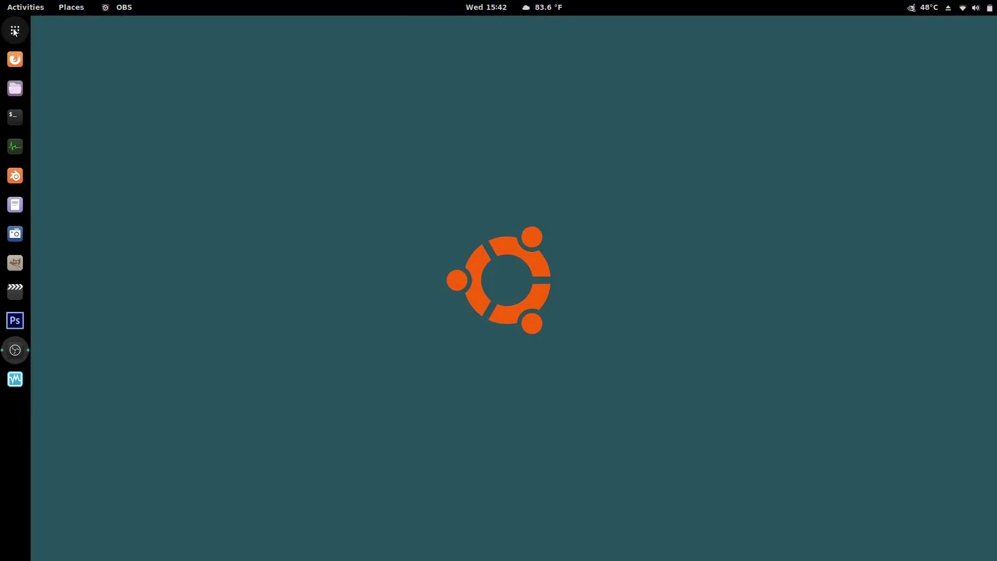